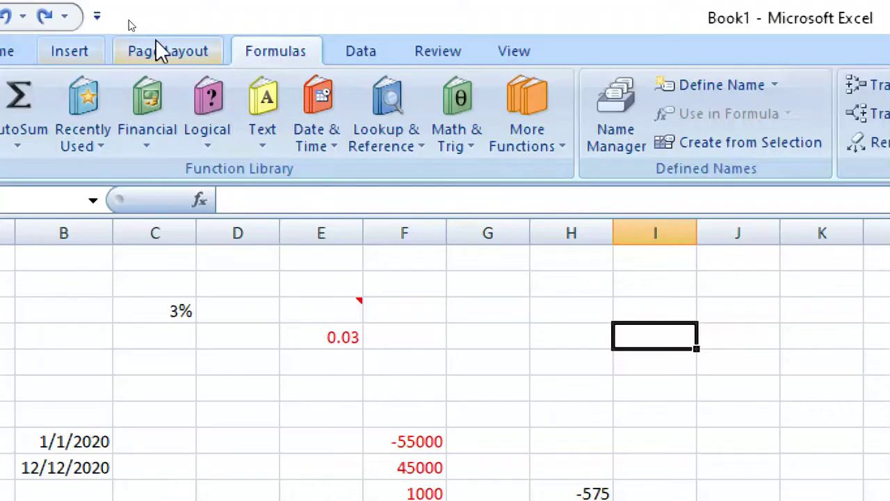
Step: Open the Financial function list on the Formulas tab and scroll through its entries
left_click(148, 125)
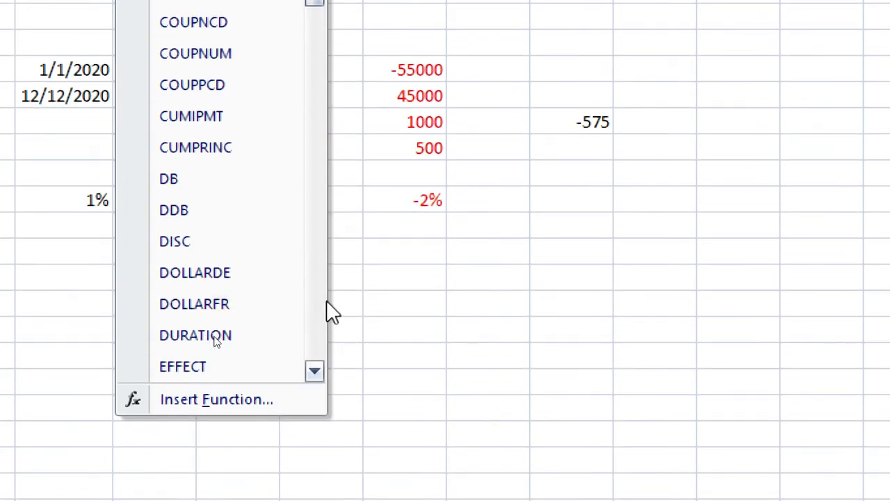
scroll(318, 299, "down", 6)
scroll(317, 298, "down", 5)
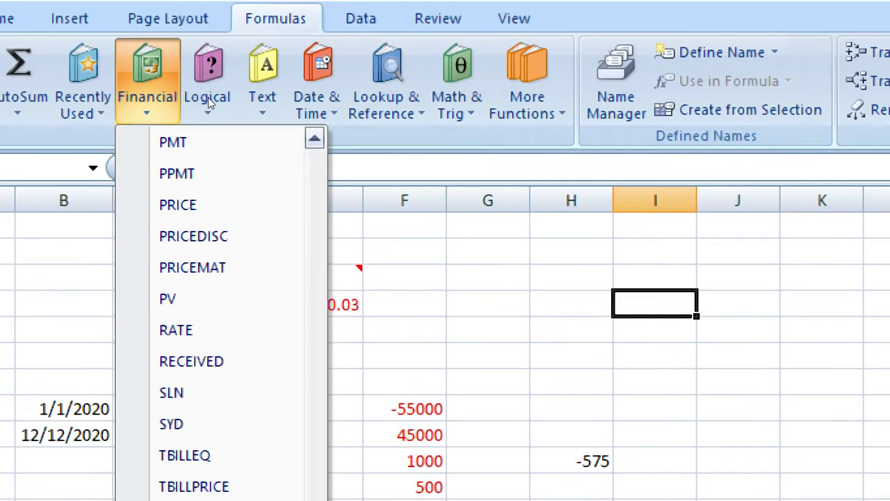
scroll(209, 101, "up", 6)
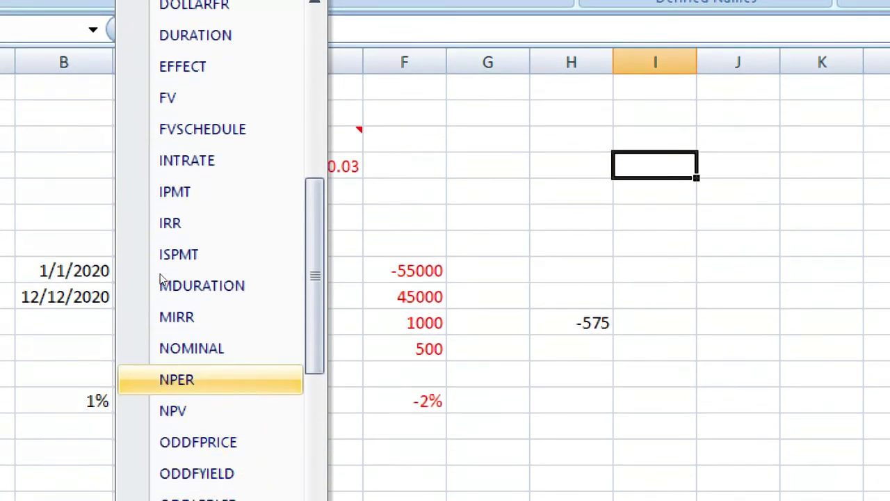
Step: Insert NPER into I4 with a 2% rate and a 2000 payment
left_click(212, 381)
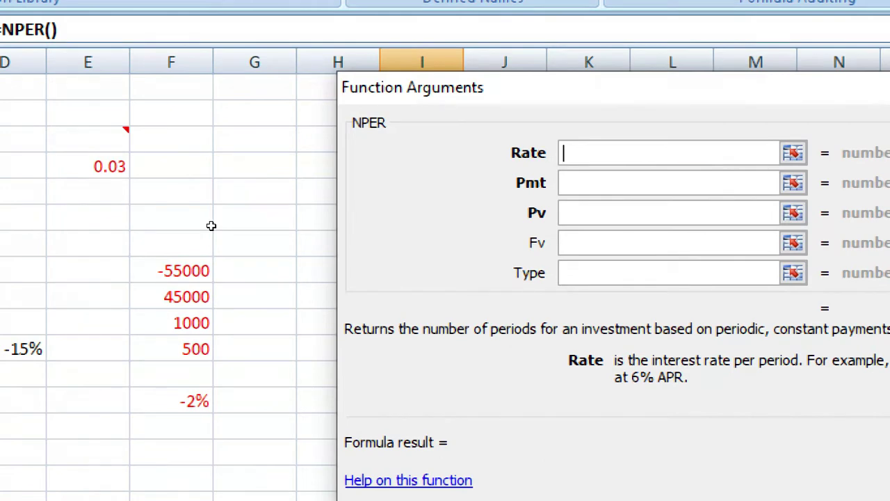
type("2%")
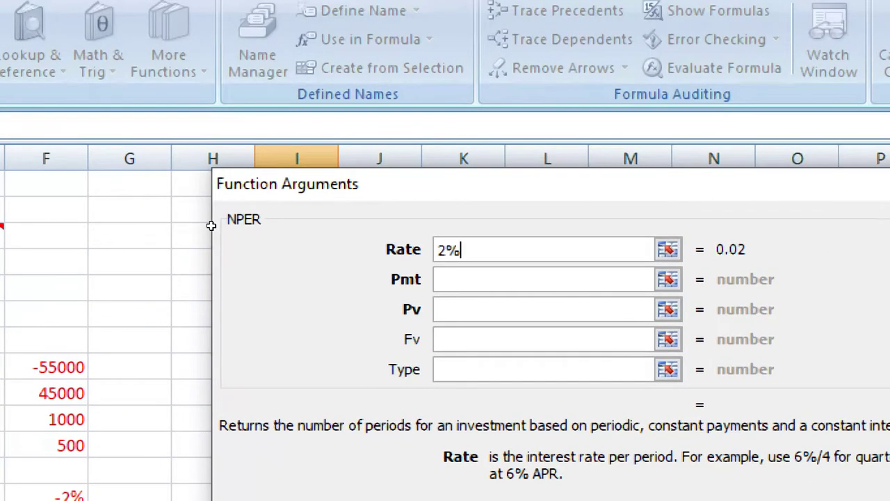
left_click(528, 285)
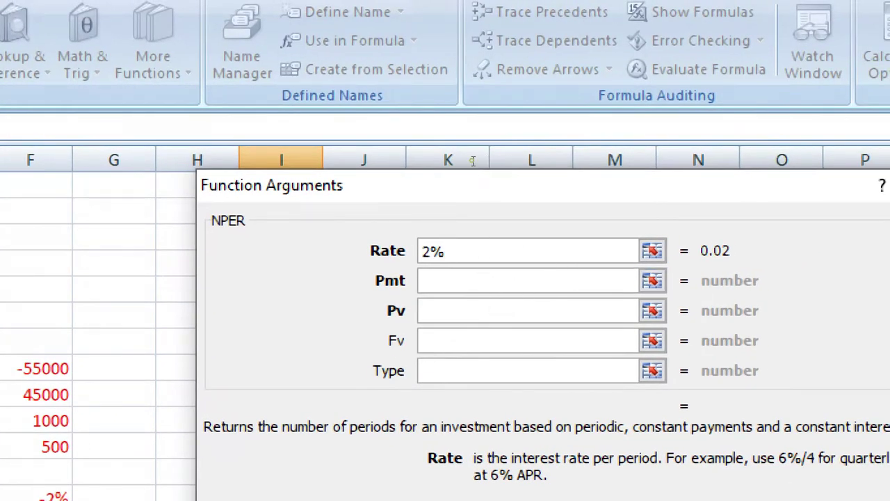
left_click(463, 278)
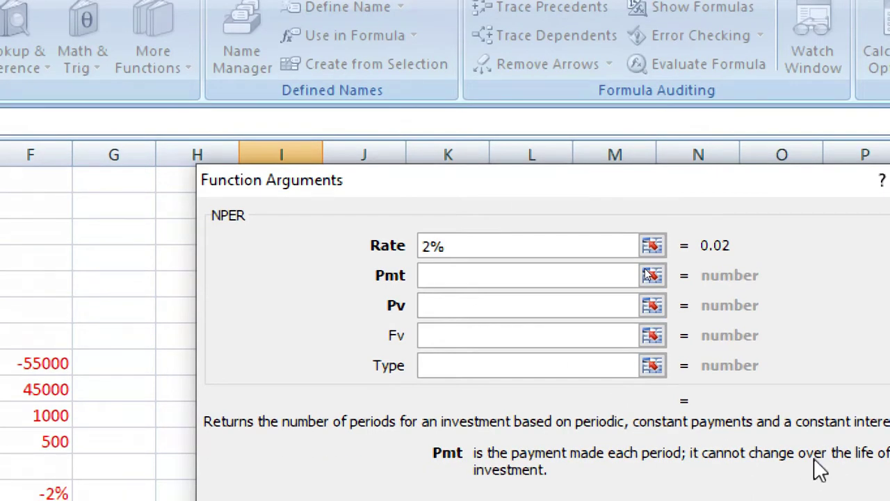
type("2000")
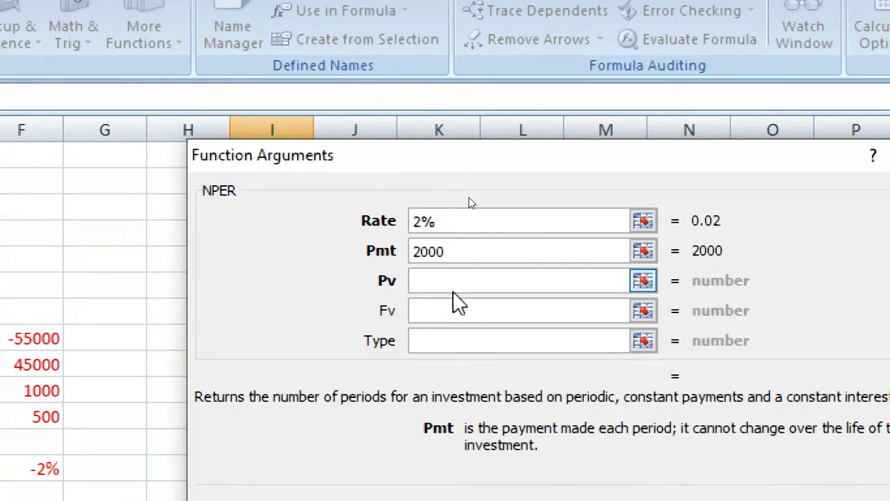
key("Tab")
Step: Set present value 12000, future value 200000 and type 0, then confirm the NPER formula
type("1")
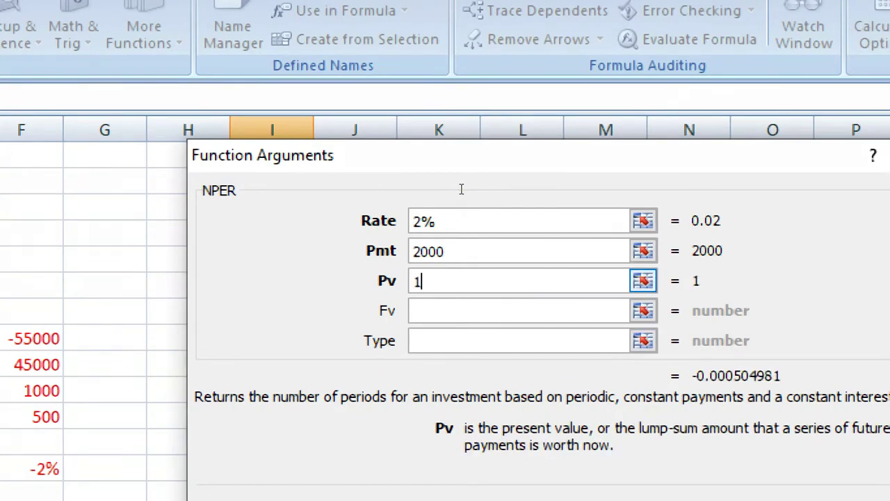
type("20000")
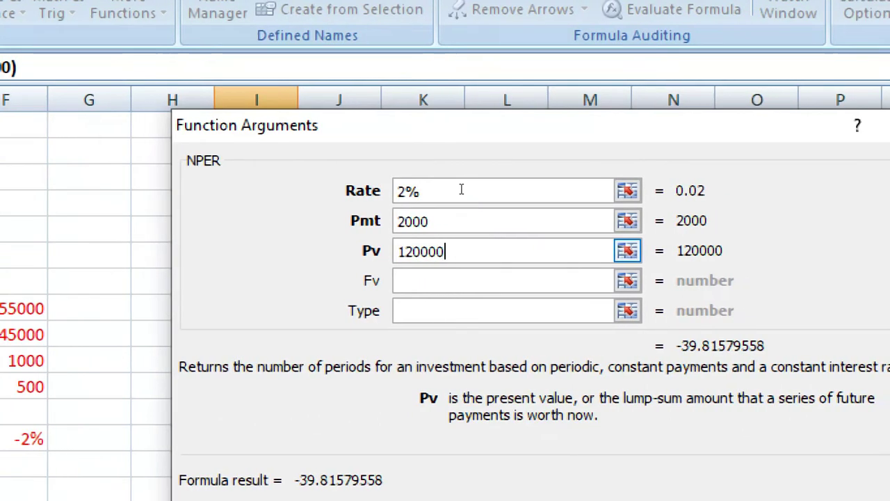
left_click(436, 279)
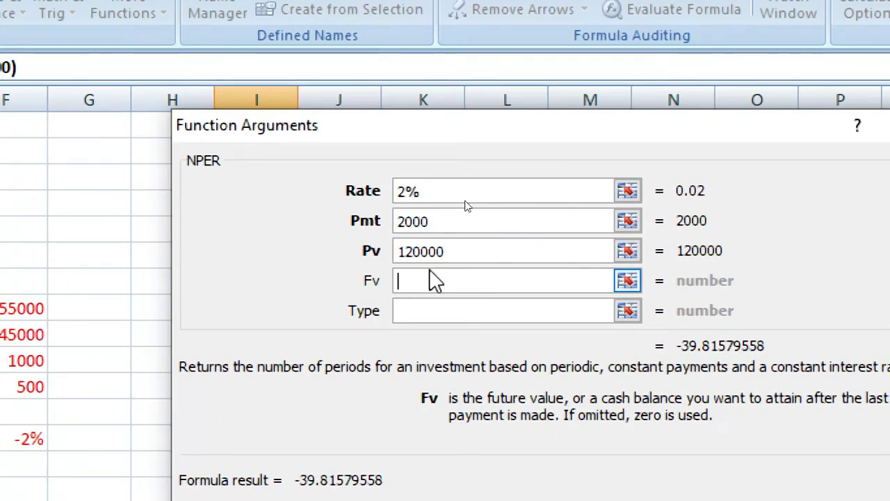
left_click(461, 249)
key("BackSpace")
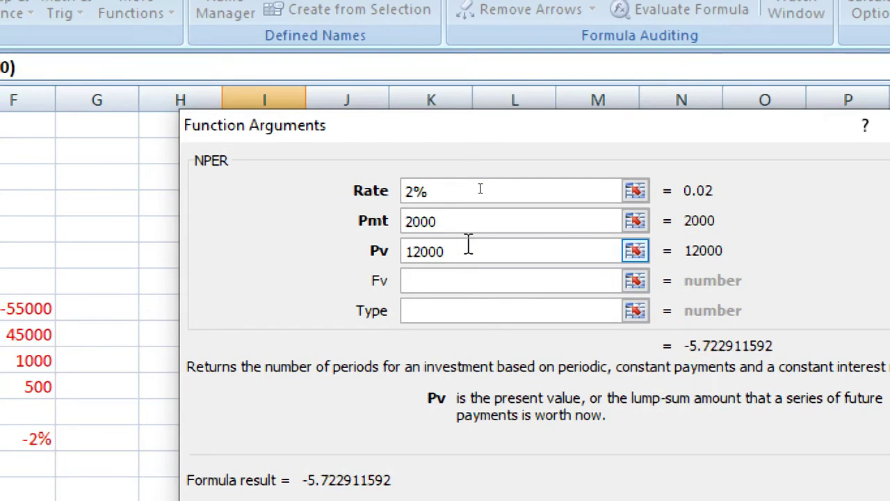
left_click(443, 285)
type("2")
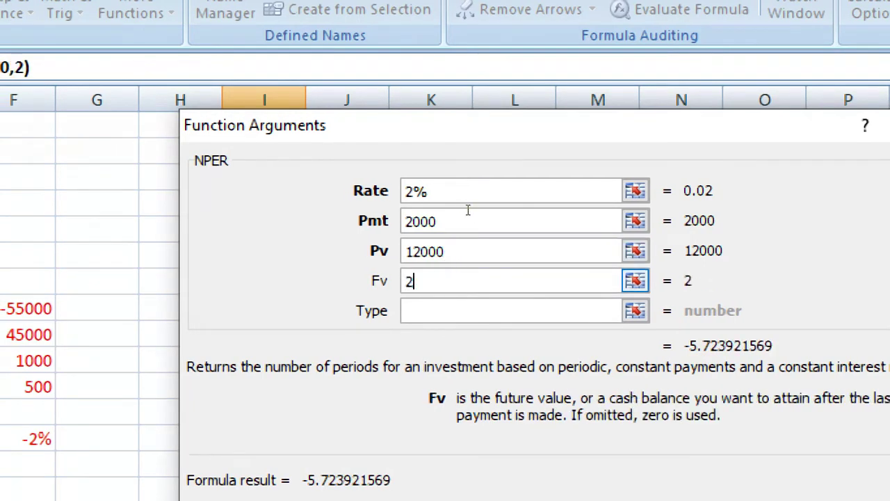
type("00000")
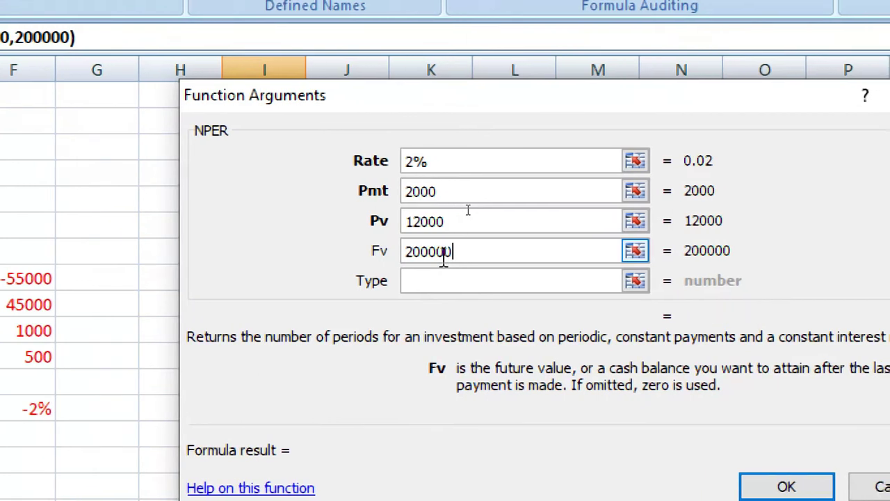
left_click(436, 280)
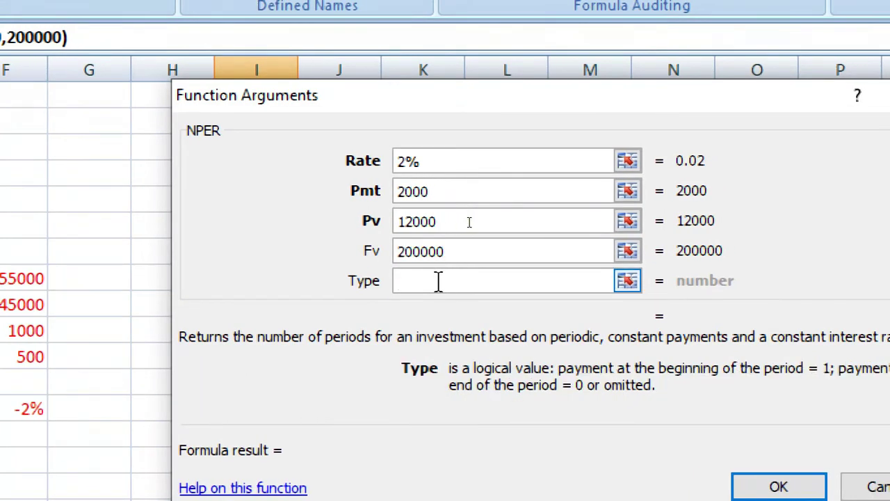
type("0")
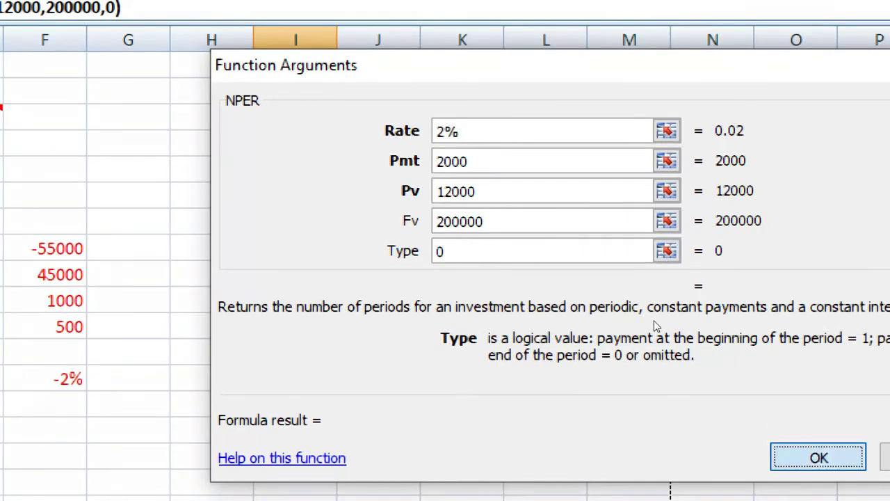
left_click(831, 452)
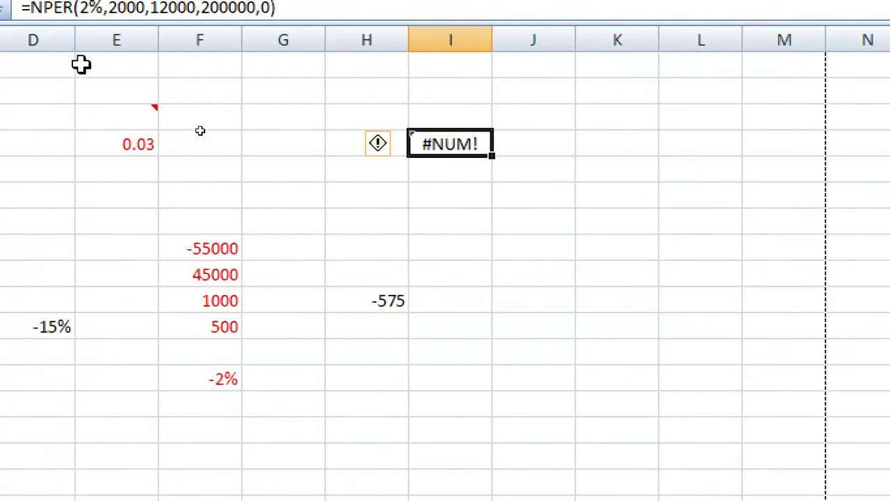
Step: Shorten the I4 formula to =NPER(2%,2000,12000) so it returns -5.72291
double_click(448, 144)
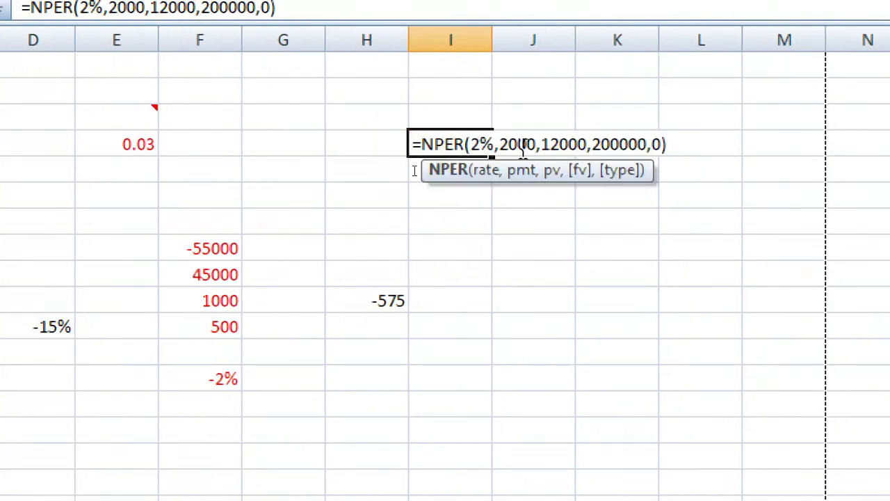
left_click(486, 174)
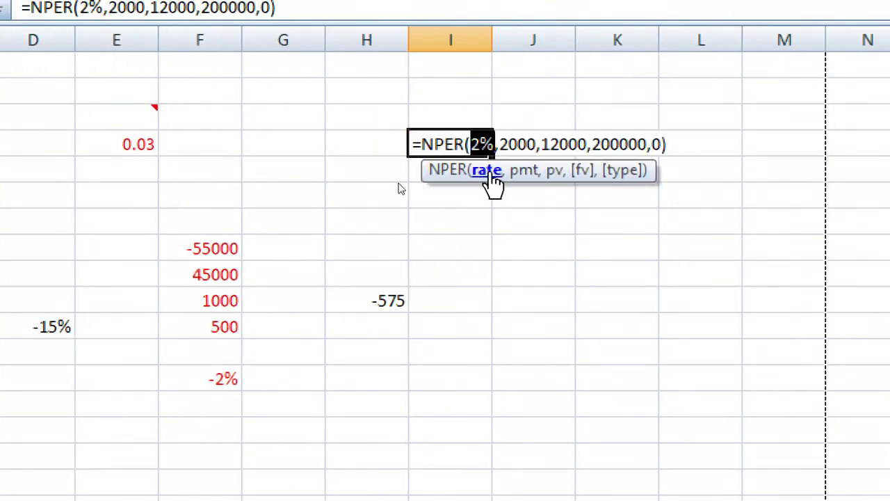
left_click(520, 173)
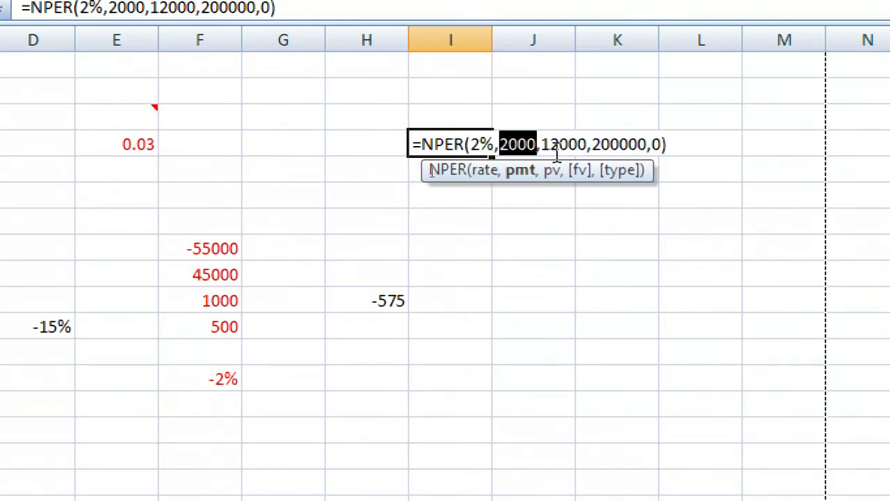
left_click(578, 144)
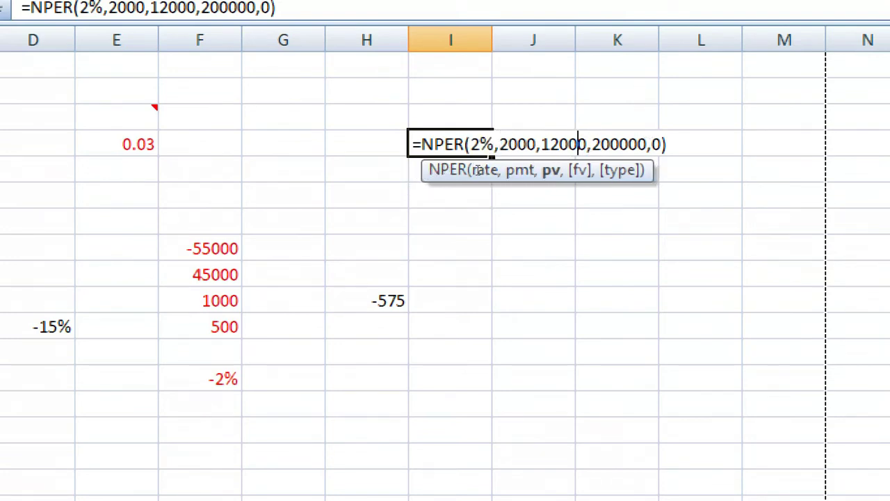
key("End")
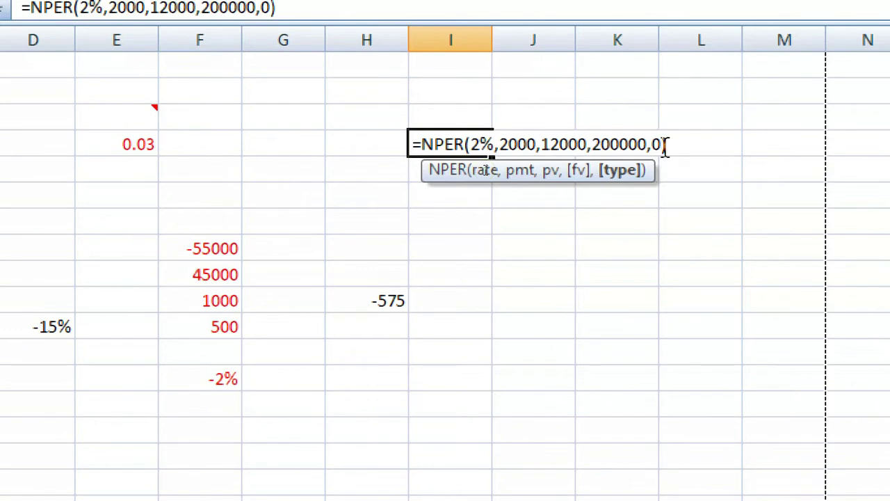
key("BackSpace")
key("BackSpace")
key("BackSpace")
key("BackSpace")
key("BackSpace")
key("BackSpace")
key("BackSpace")
key("BackSpace")
key("BackSpace")
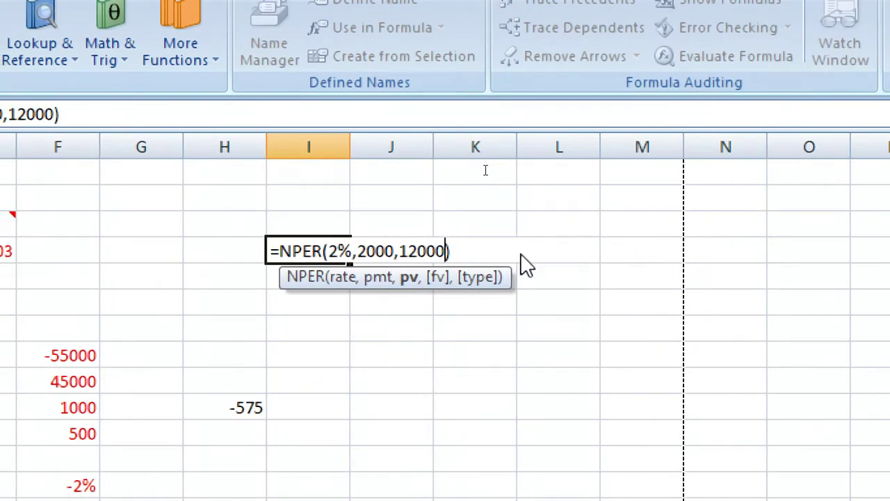
key("Return")
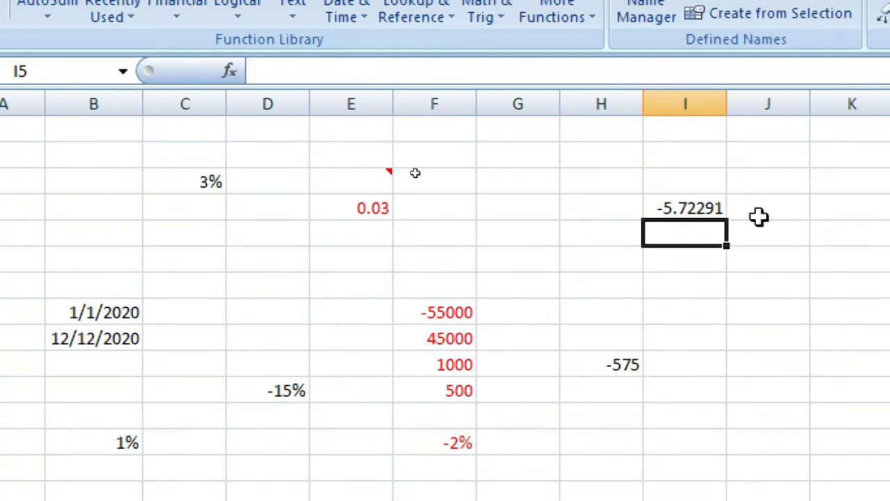
left_click(669, 212)
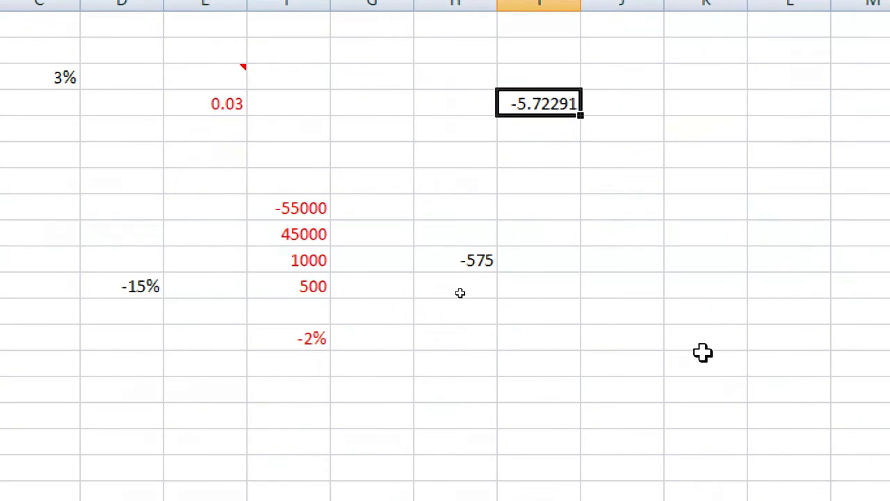
left_click(704, 365)
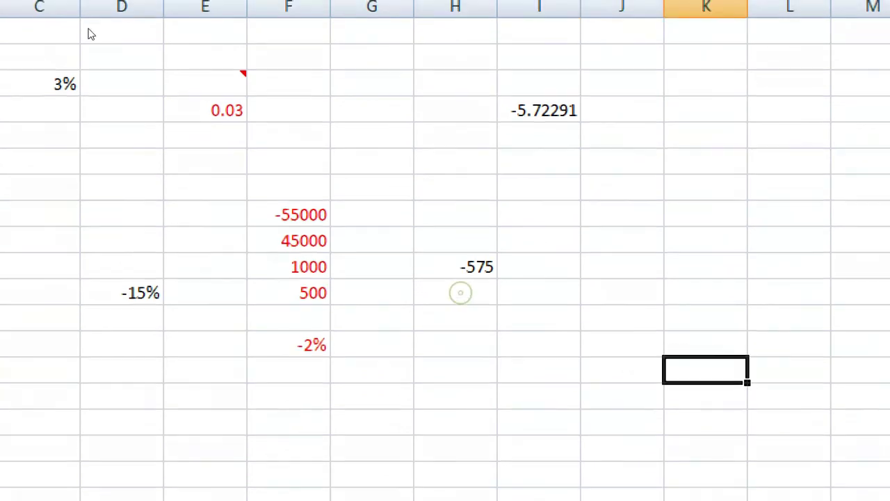
left_click(252, 120)
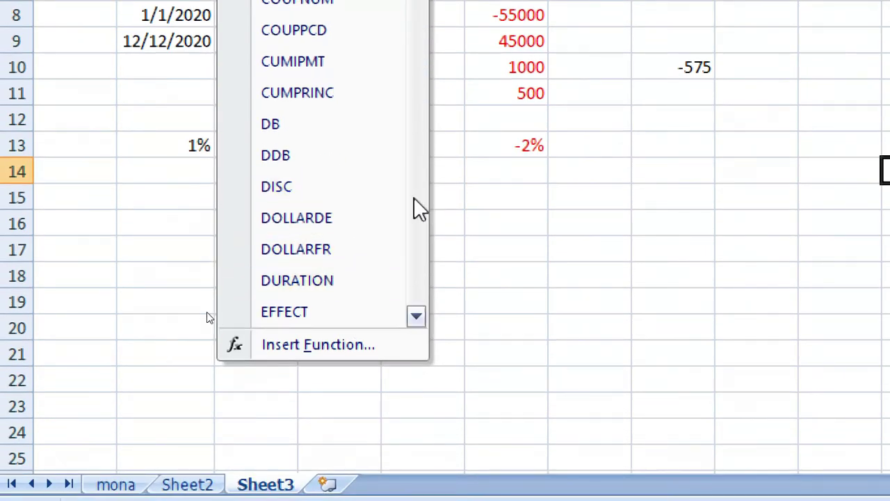
scroll(415, 202, "down", 6)
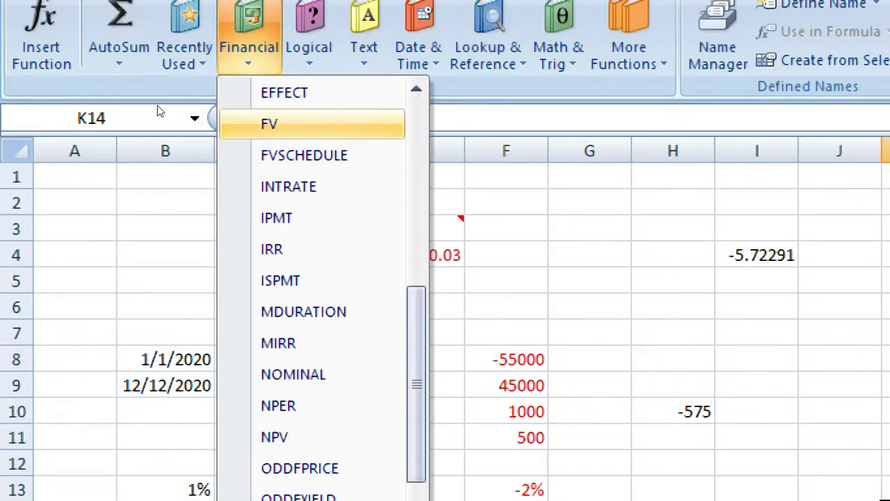
mouse_move(312, 124)
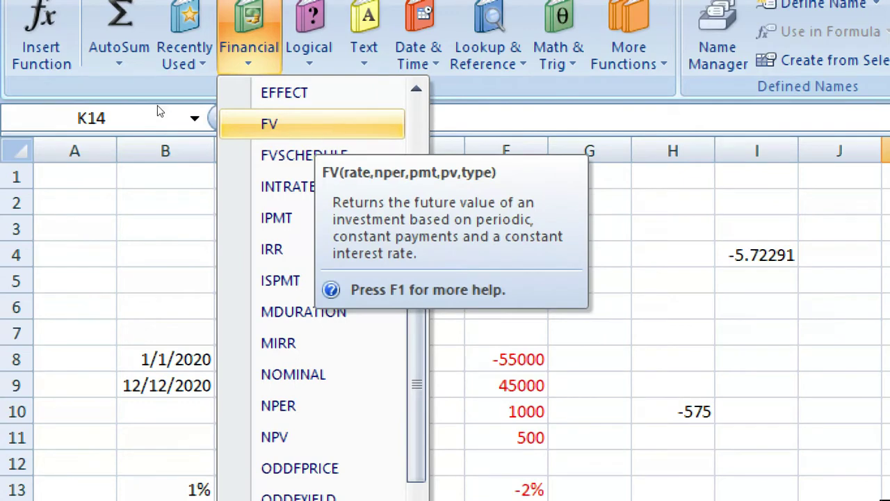
left_click(315, 128)
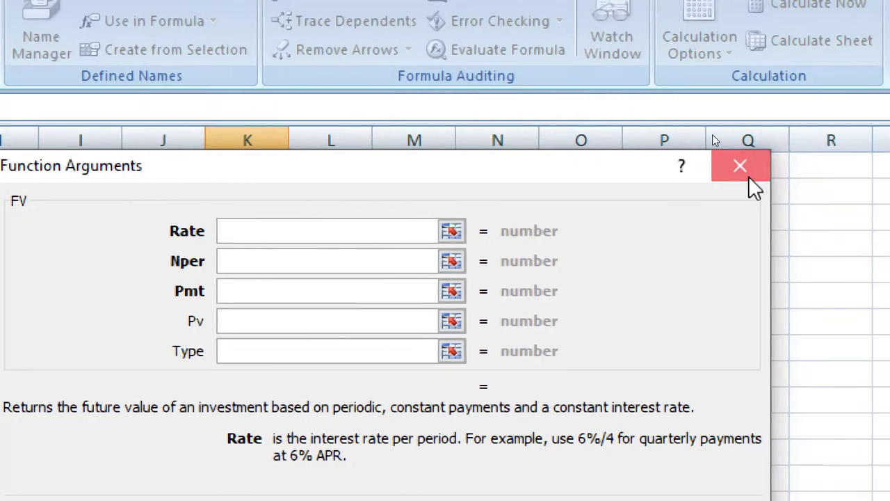
left_click(740, 166)
Step: Enter a 2% rate in J8
left_click(125, 314)
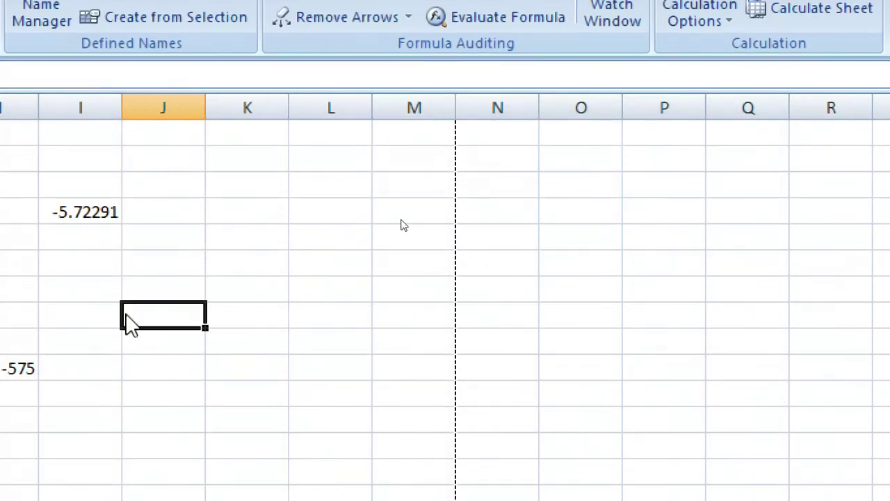
type("=2")
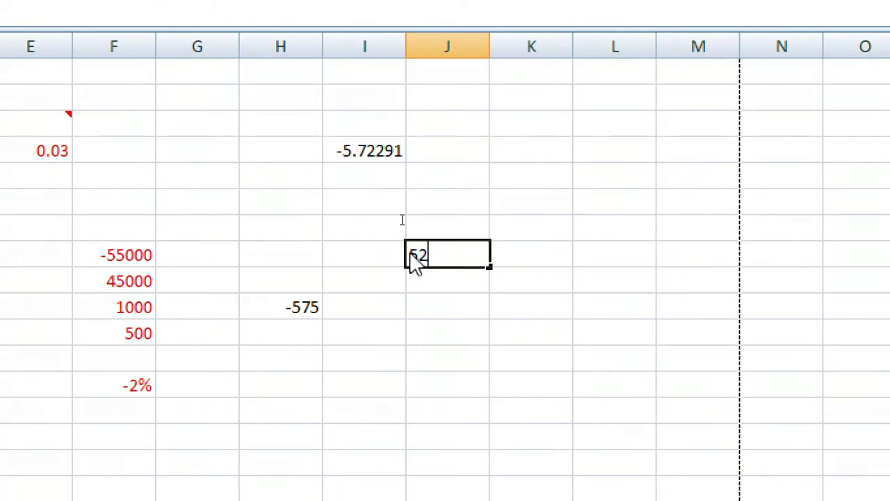
type("%")
key("Return")
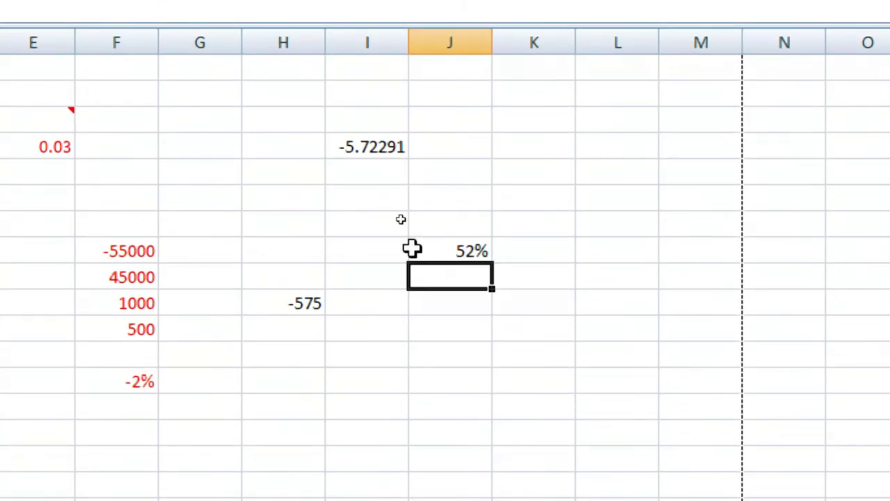
double_click(807, 310)
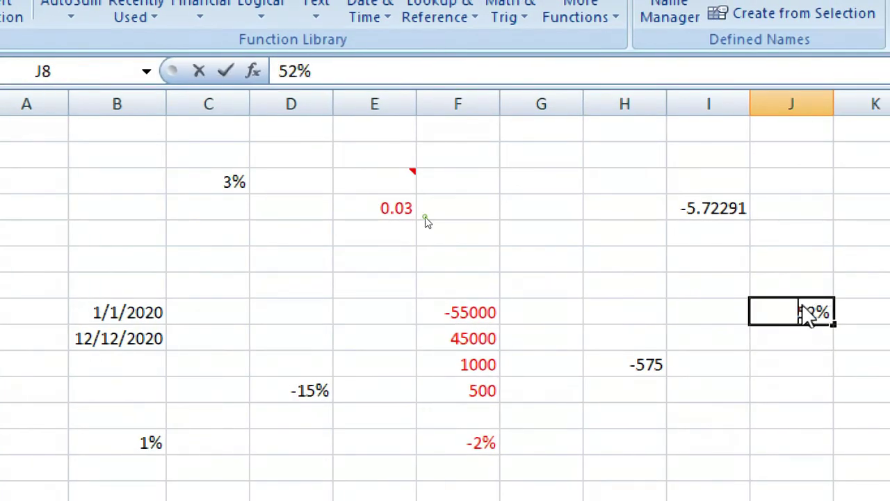
key("Return")
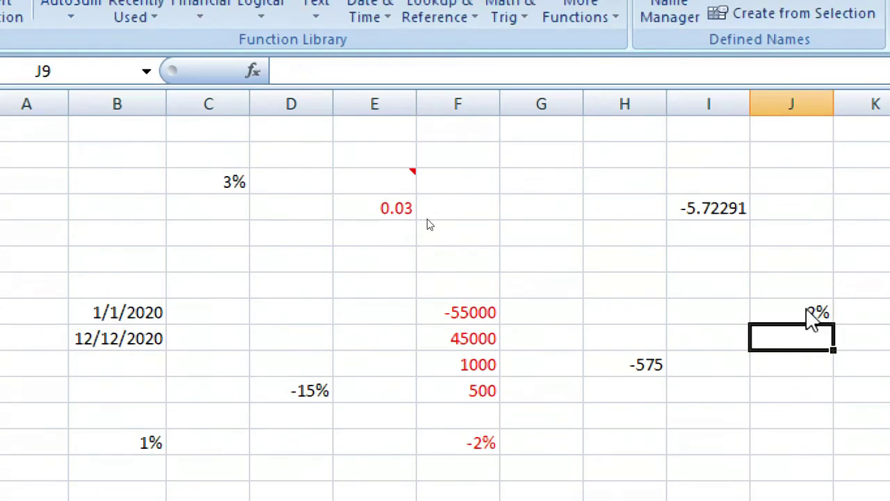
Step: Enter 24 as the number of periods in J10
key("Return")
type("2")
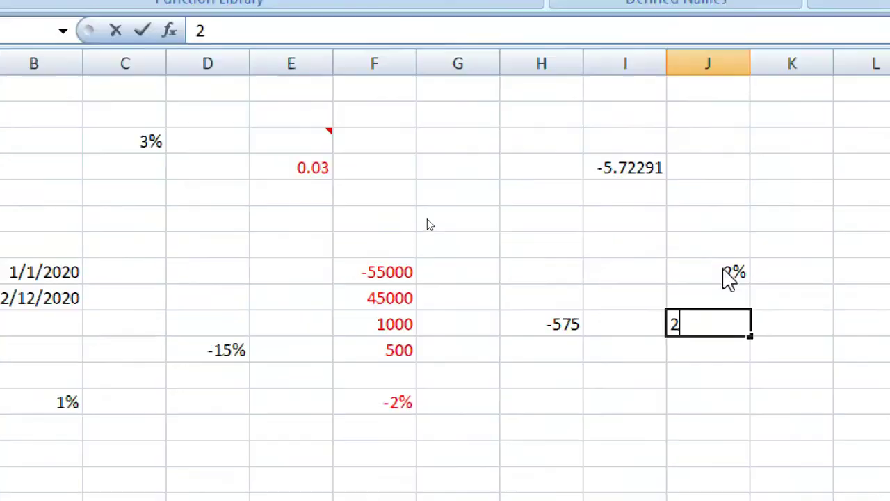
type("4")
key("Return")
key("Return")
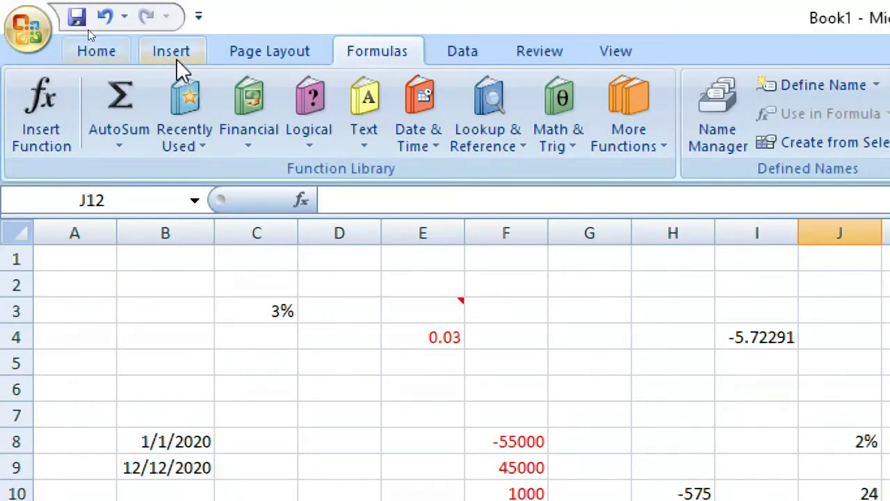
Step: Insert FV into J12 using J8 as the rate and J10 as the periods
left_click(275, 103)
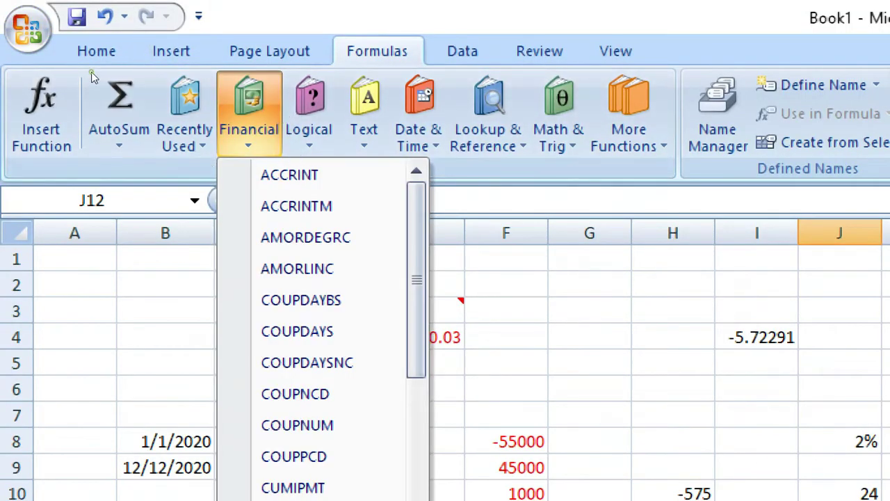
left_click(184, 112)
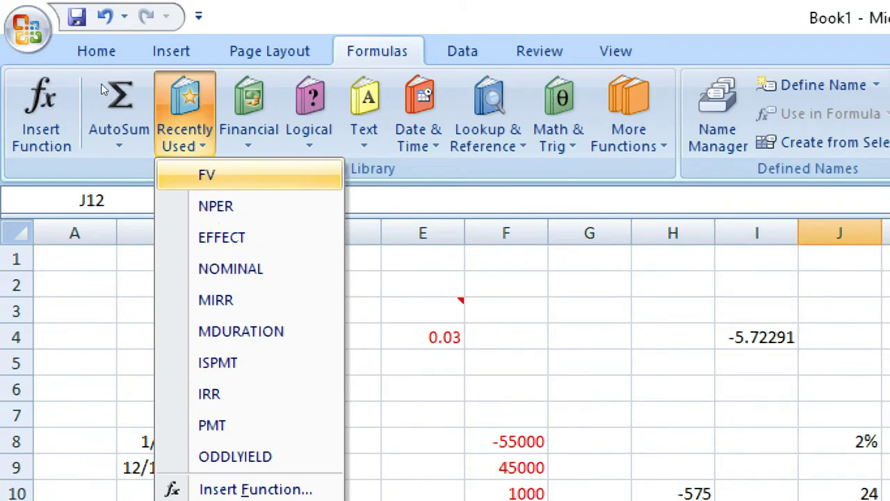
left_click(206, 175)
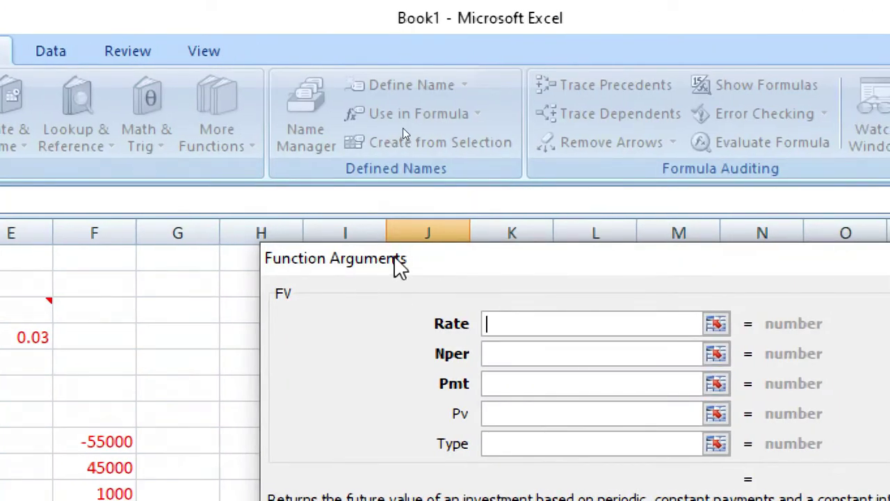
left_click_drag(400, 266, 610, 248)
left_click(429, 436)
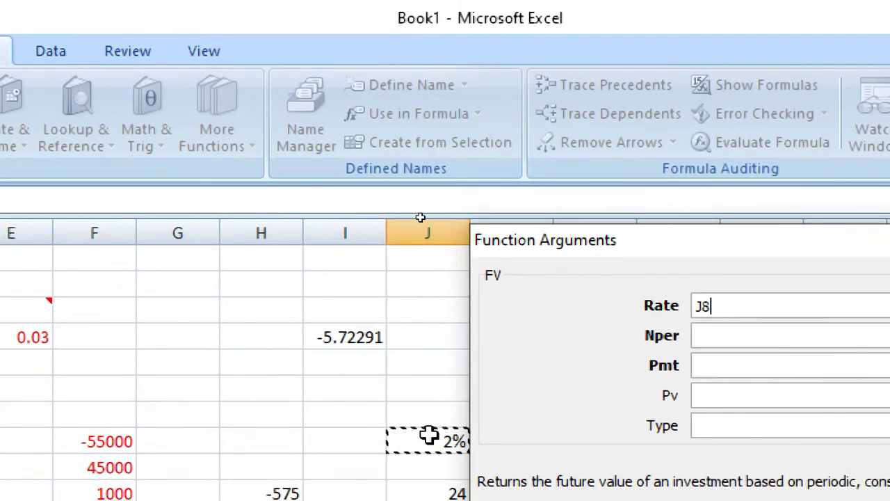
left_click(730, 334)
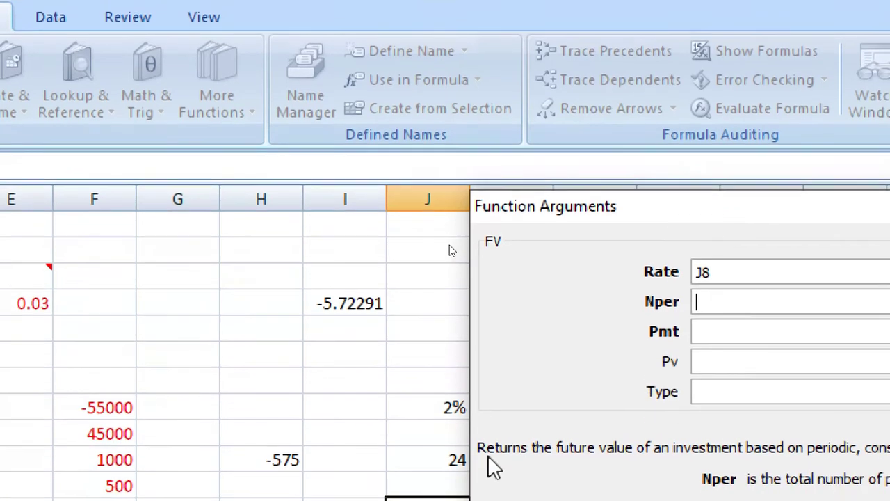
left_click(455, 452)
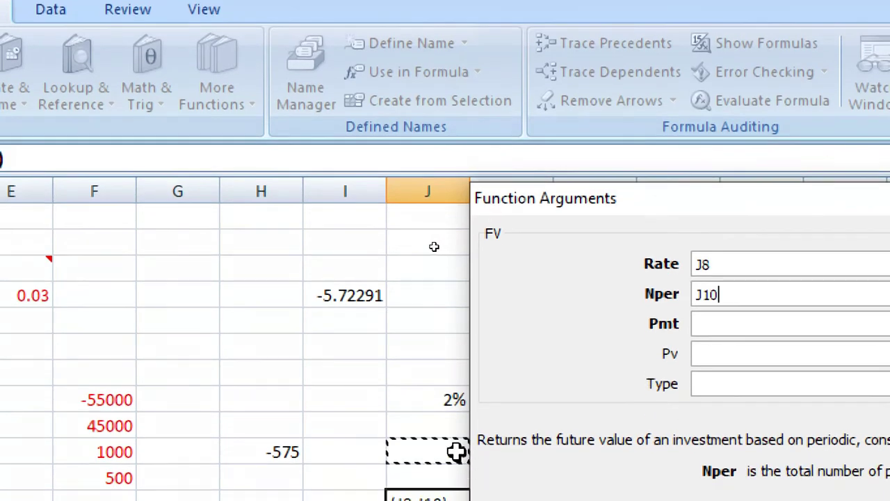
Step: Set FV payment 2000, present value 20000 and type 0, giving ($93,012.47)
left_click(713, 323)
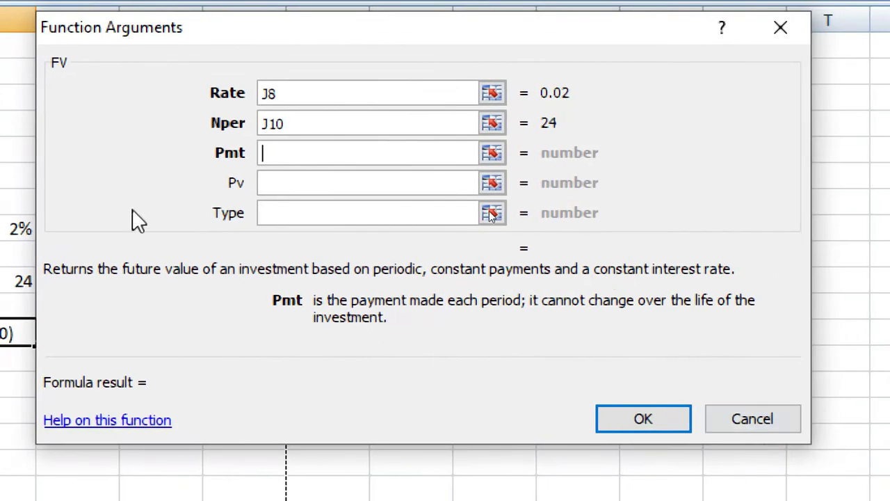
type("2000")
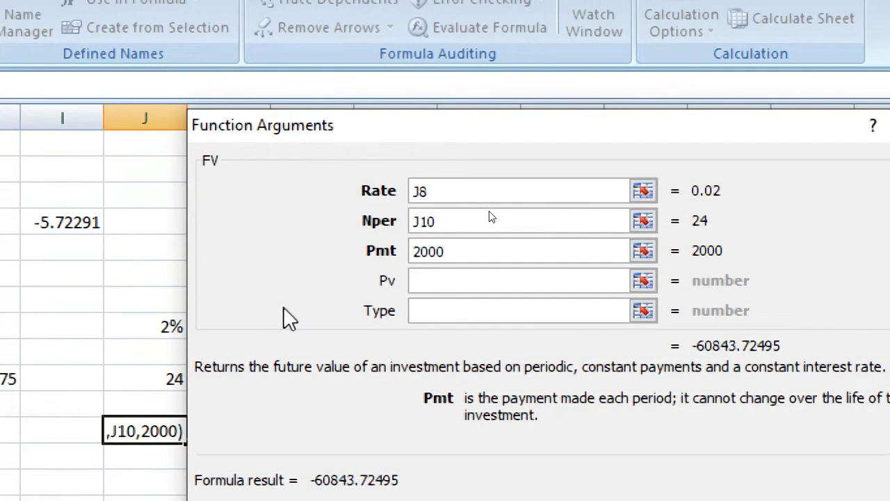
left_click(431, 280)
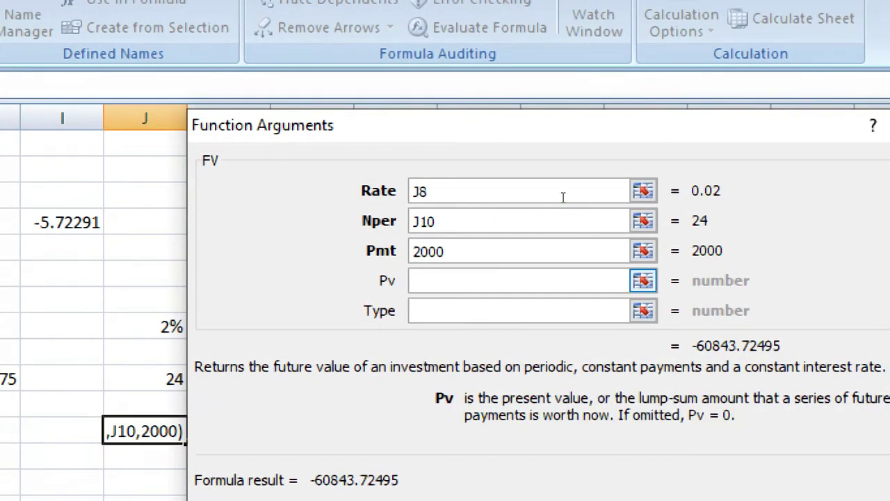
type("2000")
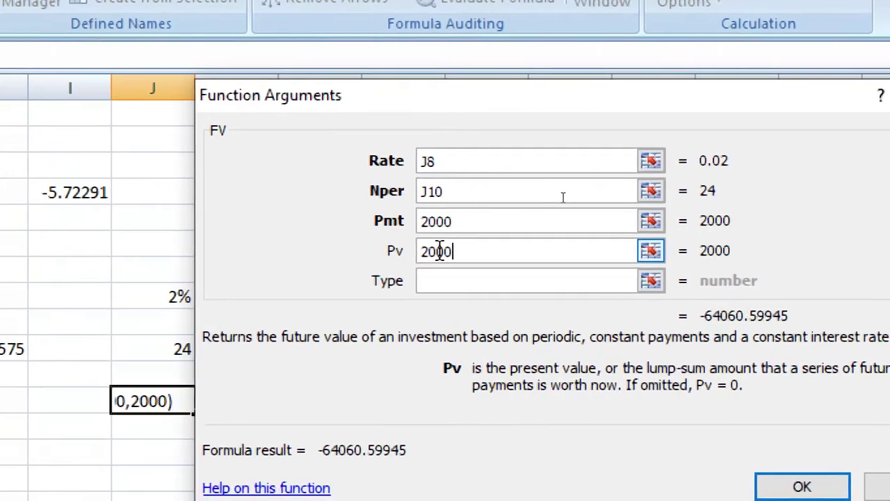
type("0")
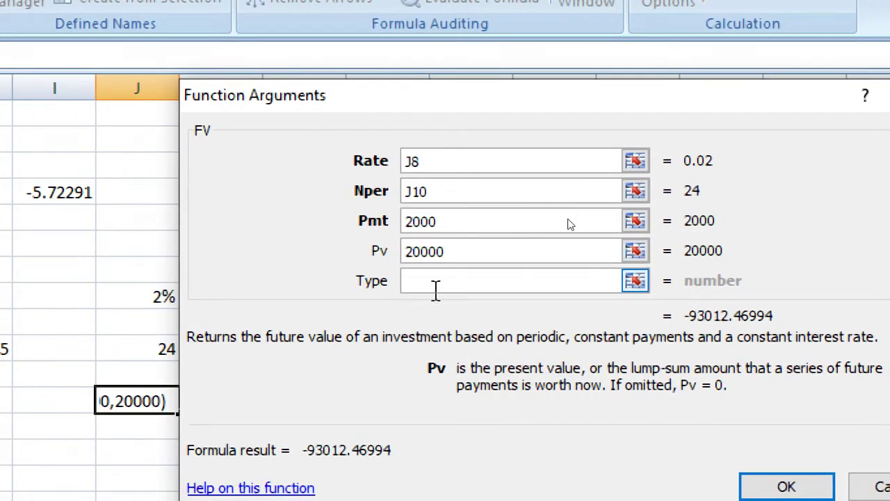
left_click(436, 284)
type("0")
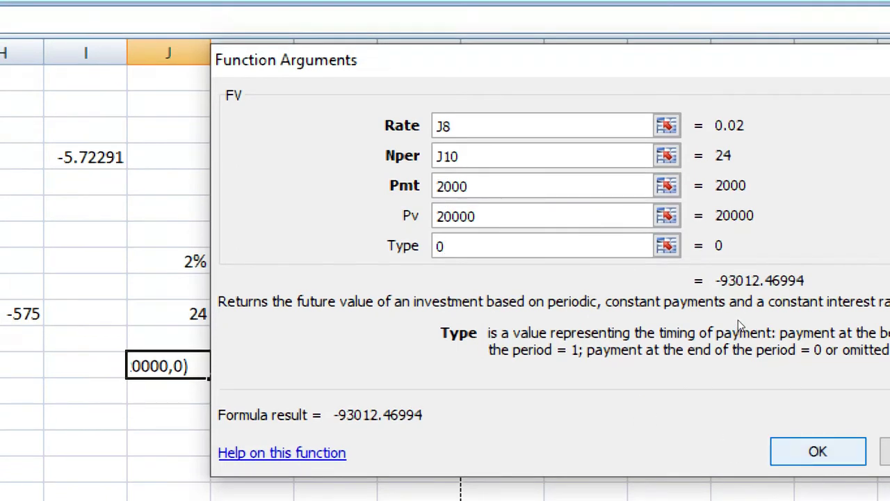
left_click(804, 455)
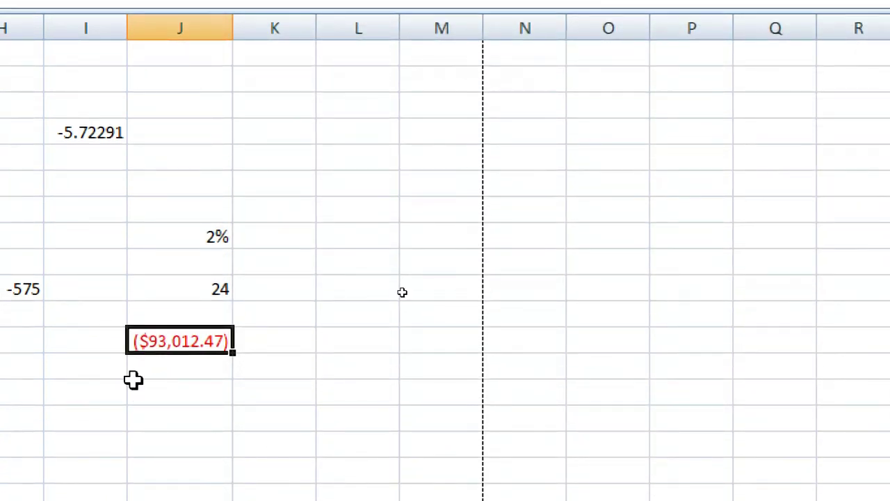
Step: Insert NPER into J14 with J8 as the rate
left_click(174, 397)
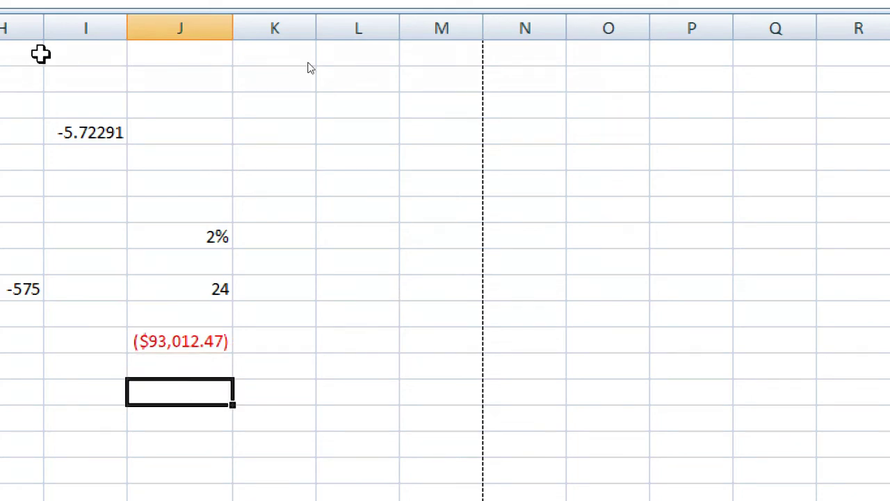
left_click(41, 119)
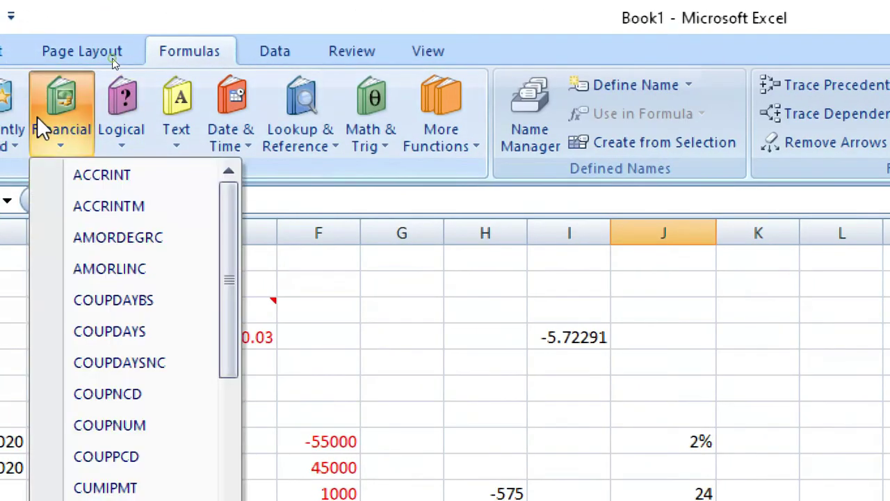
left_click(16, 147)
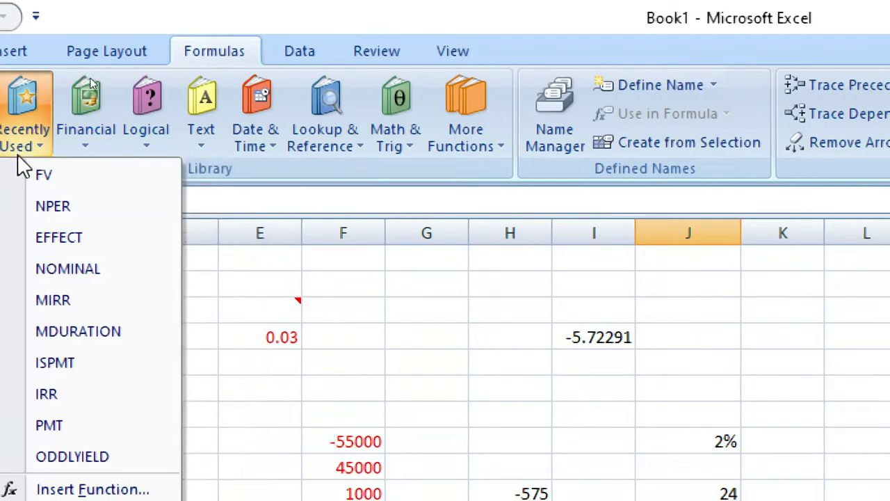
left_click(22, 208)
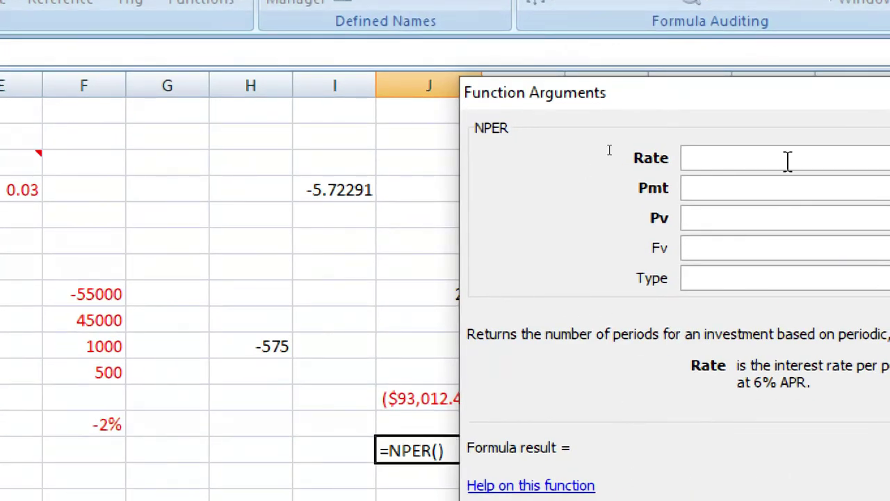
left_click(400, 290)
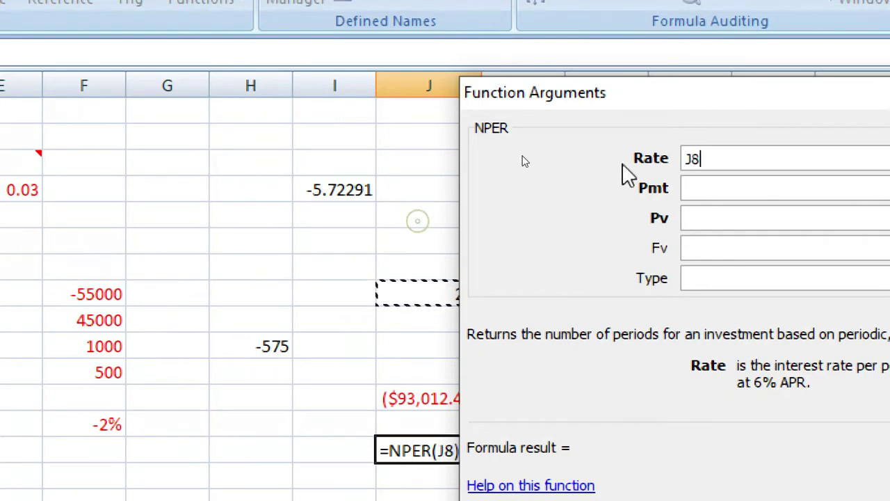
left_click_drag(669, 101, 711, 93)
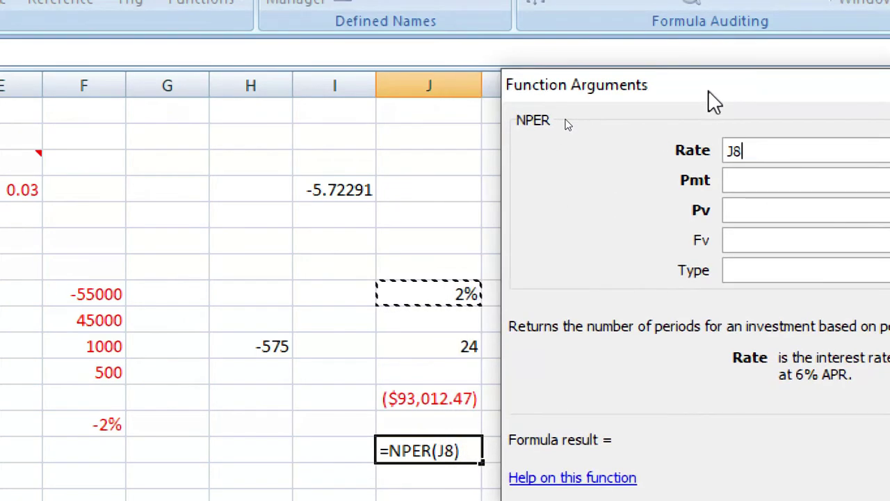
Step: Set payment 2000, present value 20000, future value J12 and type 0, returning 24
left_click(748, 182)
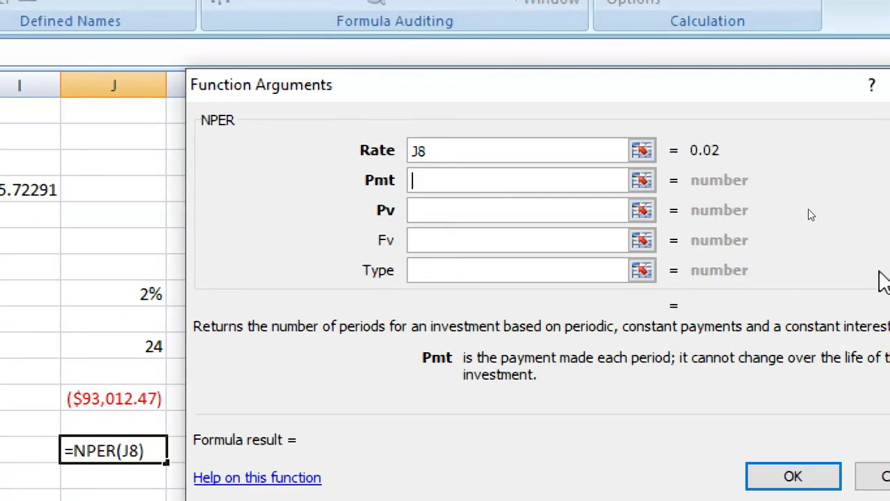
type("2000")
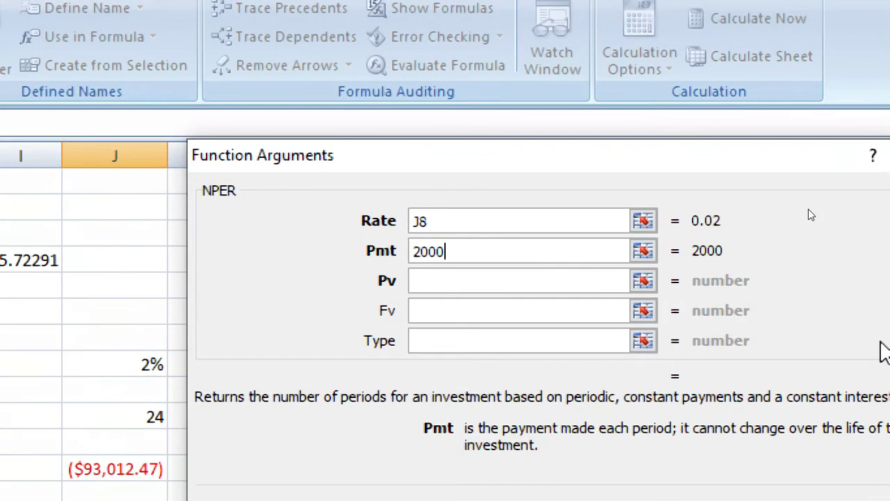
left_click(429, 281)
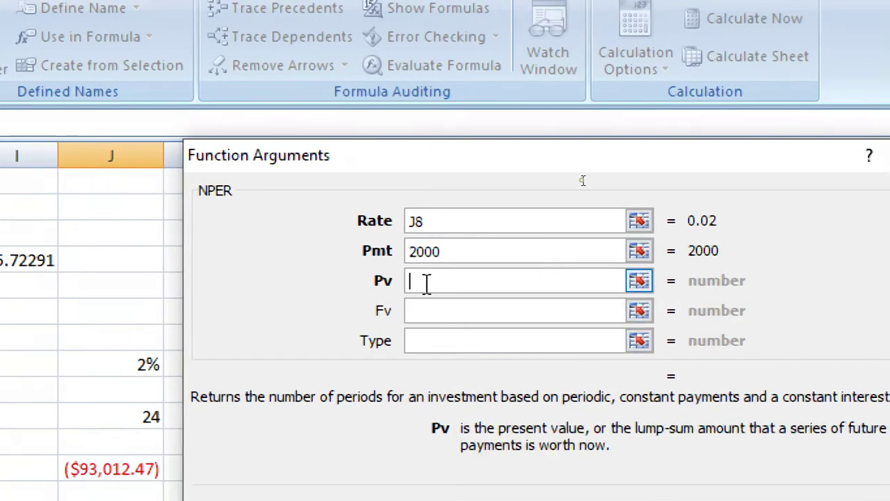
type("2000")
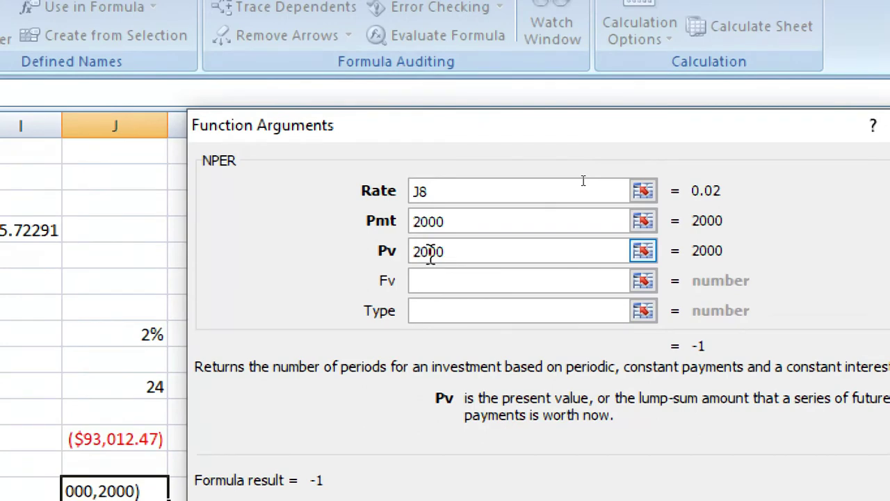
type("0")
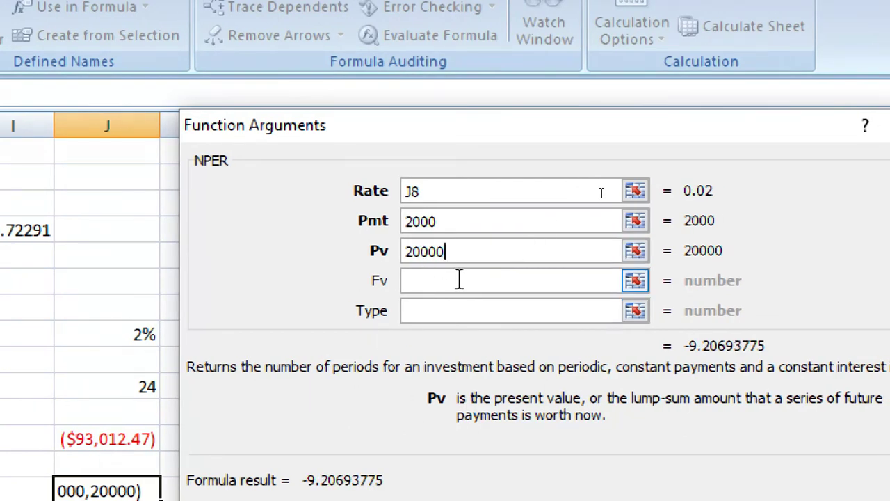
left_click(459, 279)
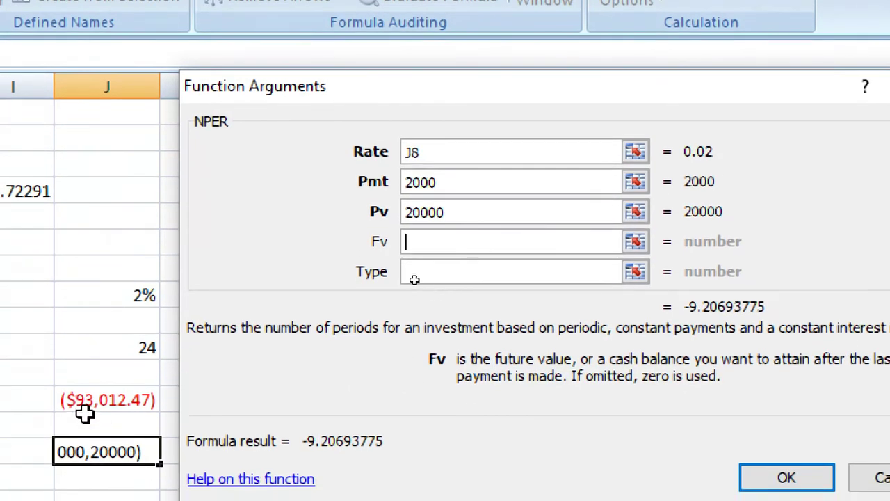
left_click(76, 407)
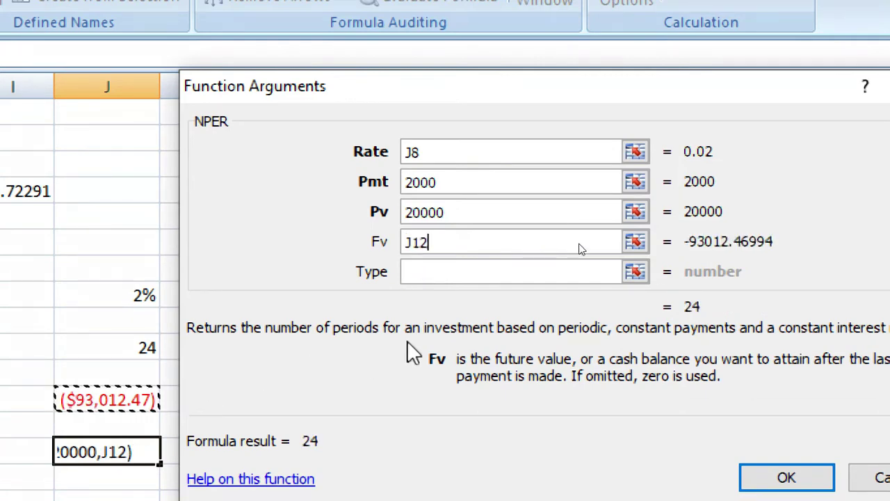
key("Tab")
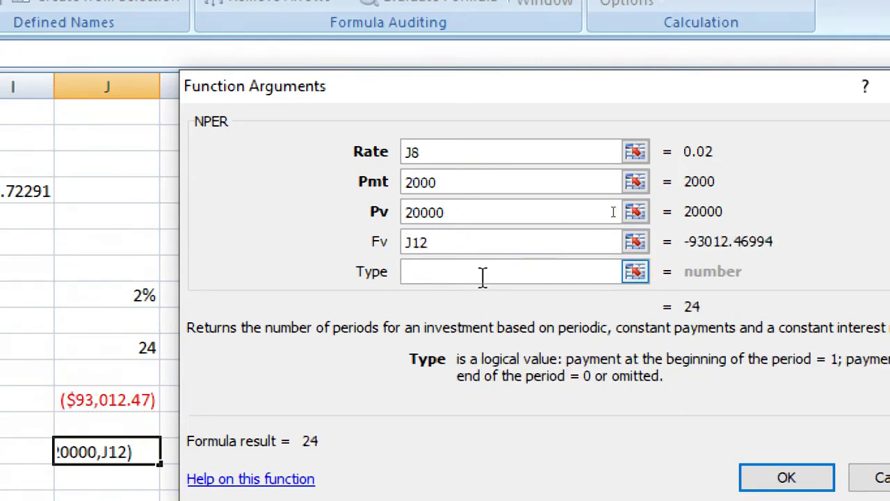
type("0")
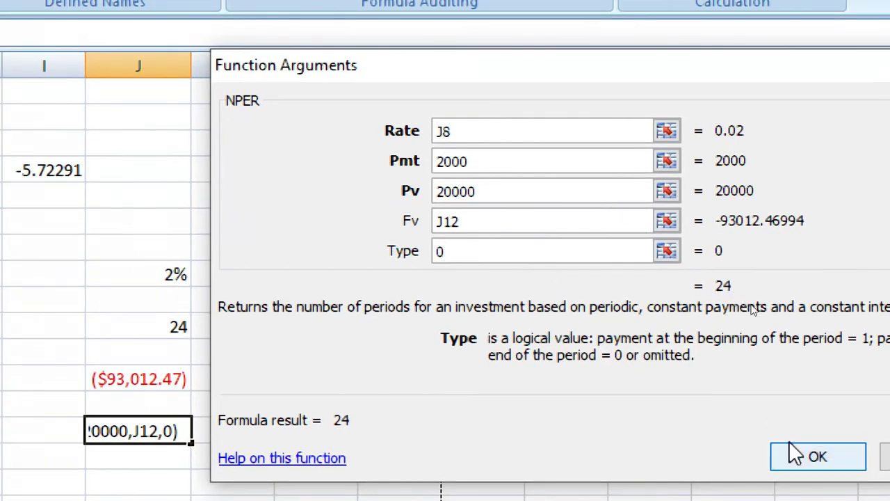
left_click(791, 453)
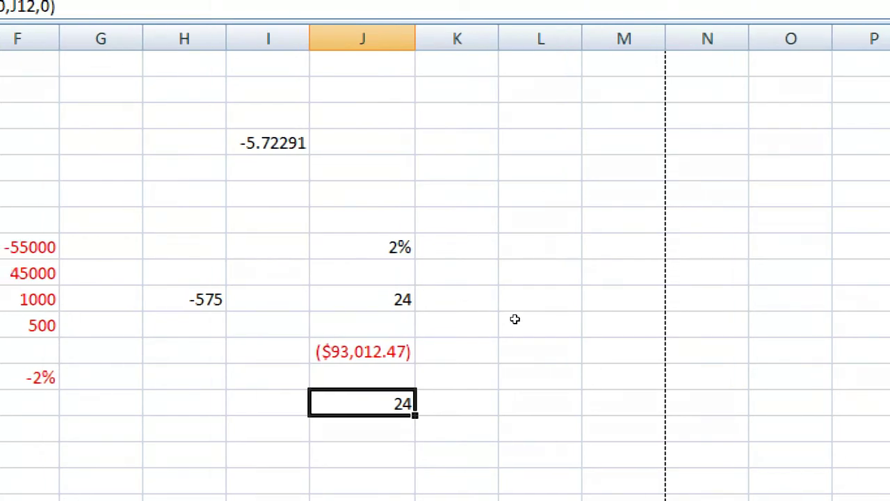
Step: Enter NPV in L15 with rate J8 and values F8:F11, showing ($9,264.73)
left_click(517, 431)
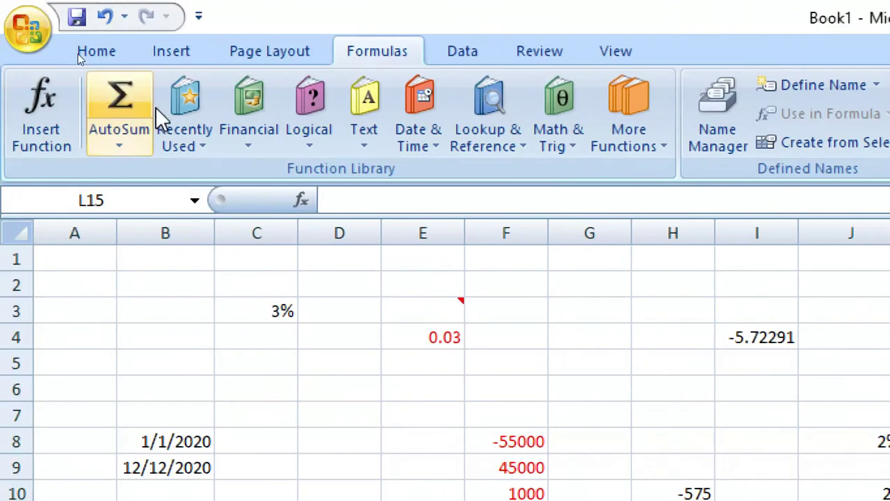
left_click(218, 118)
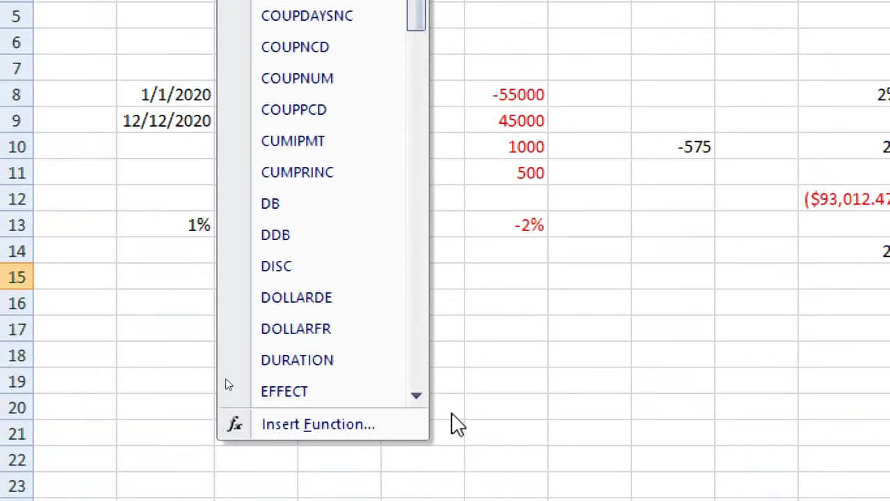
scroll(420, 264, "down", 6)
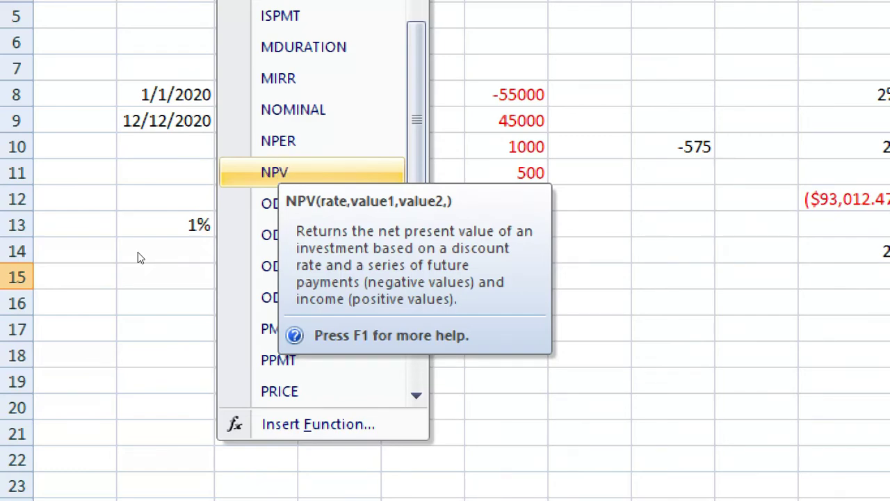
left_click(270, 173)
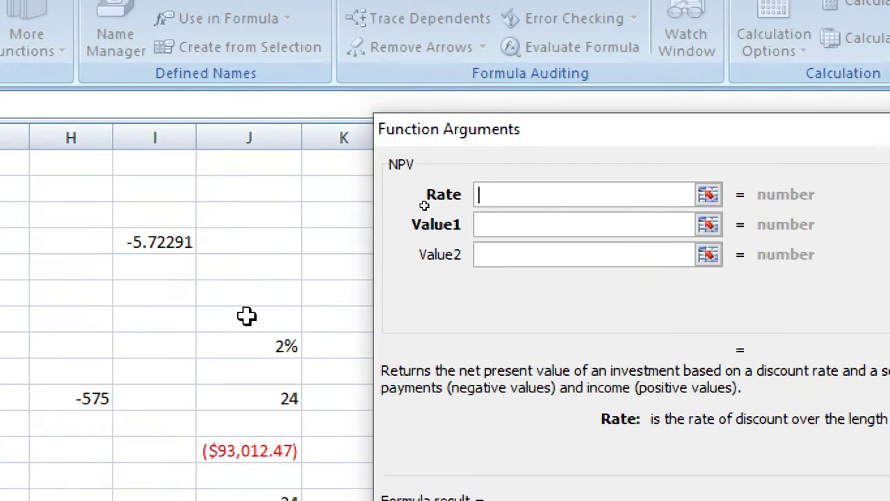
left_click(251, 344)
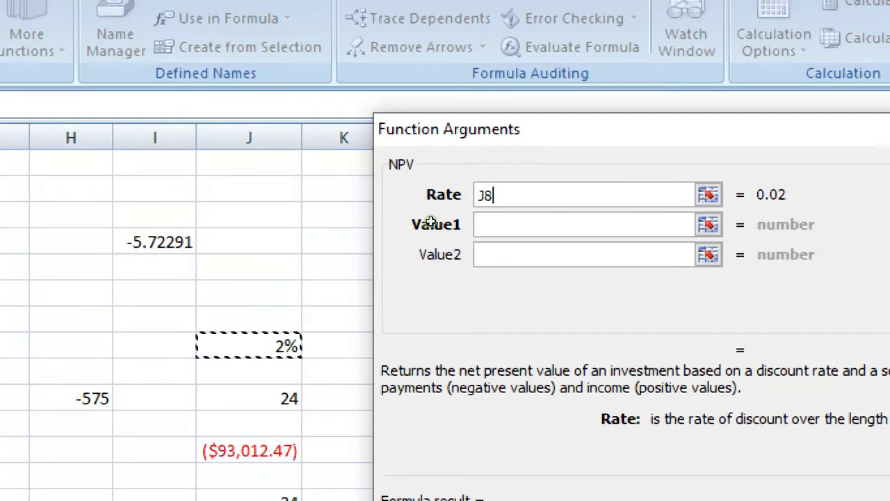
left_click(556, 230)
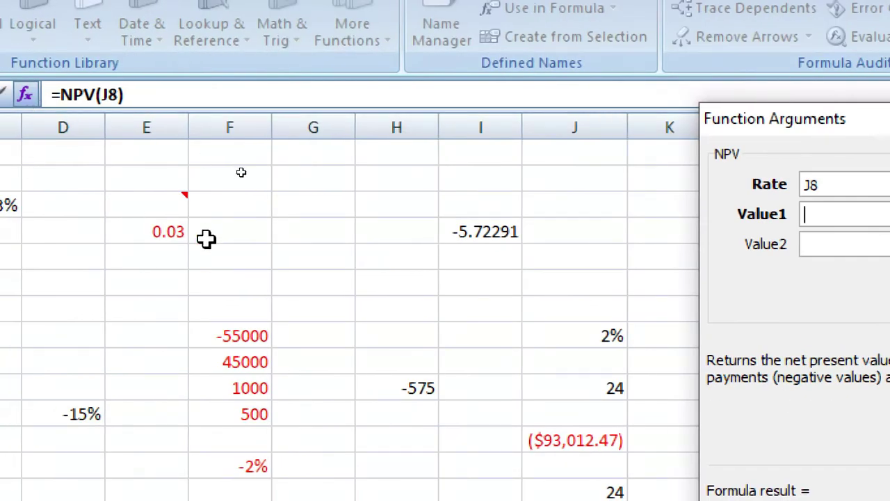
left_click_drag(251, 336, 252, 409)
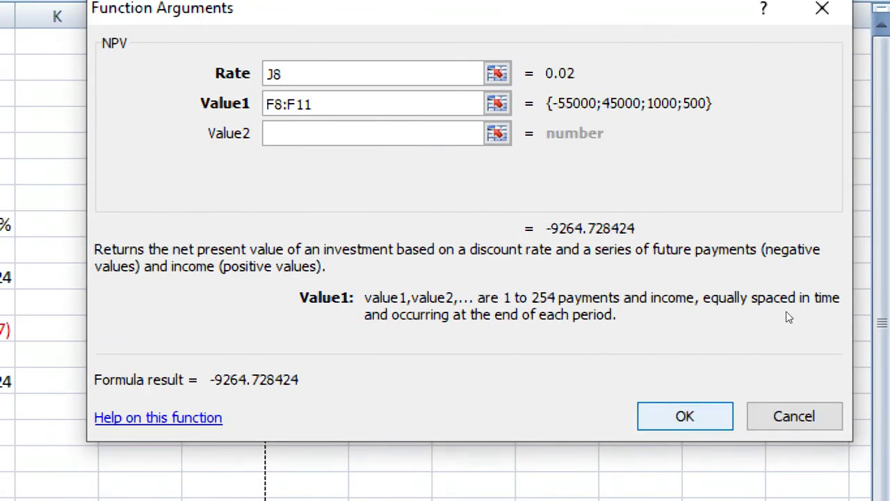
left_click(685, 416)
left_click(685, 416)
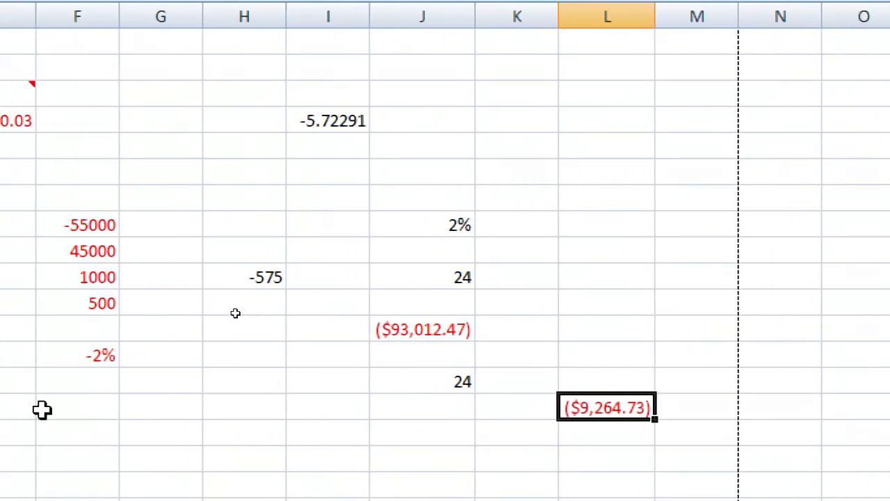
Step: Check the NPV formula, then change J8 to 1% and finally 0%
key("F2")
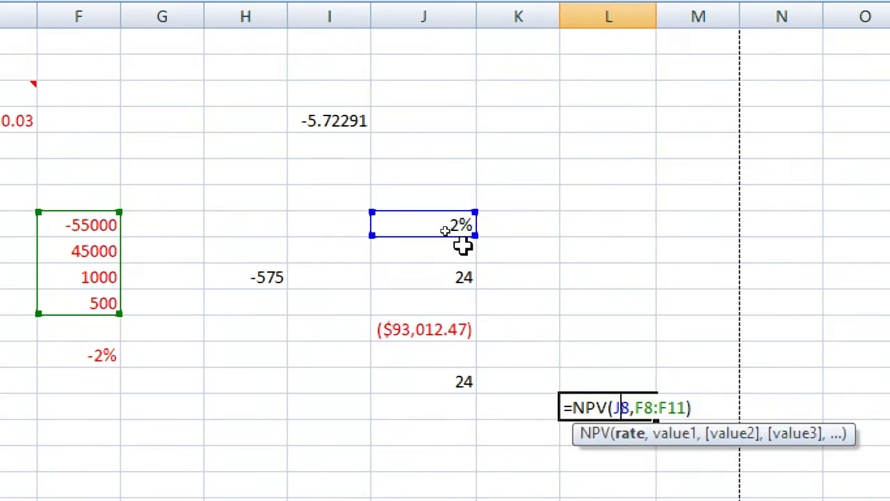
left_click(443, 221)
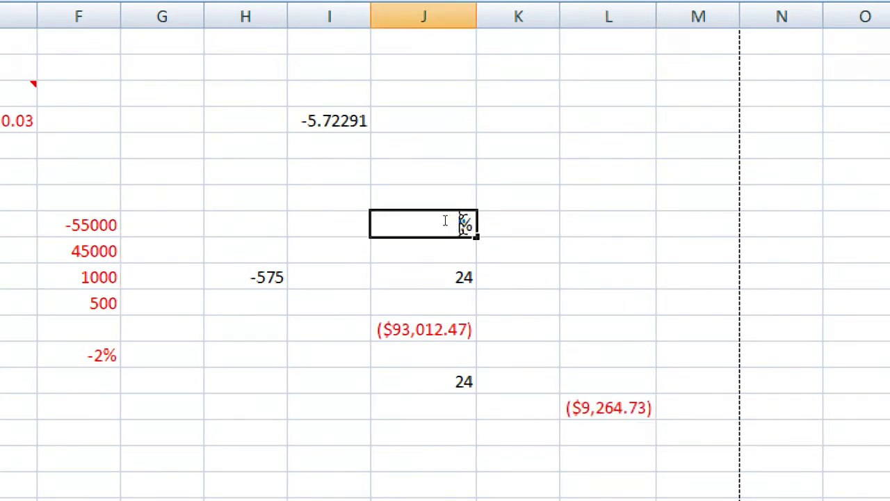
type("1")
left_click(499, 233)
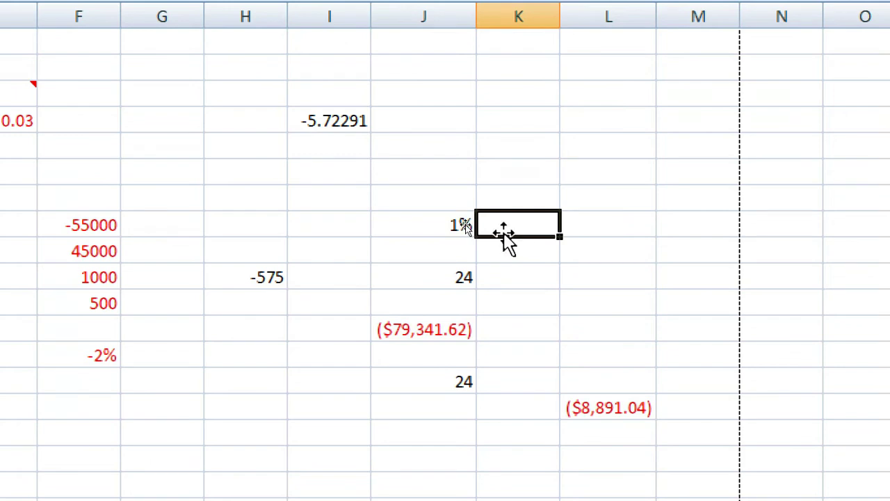
left_click(445, 223)
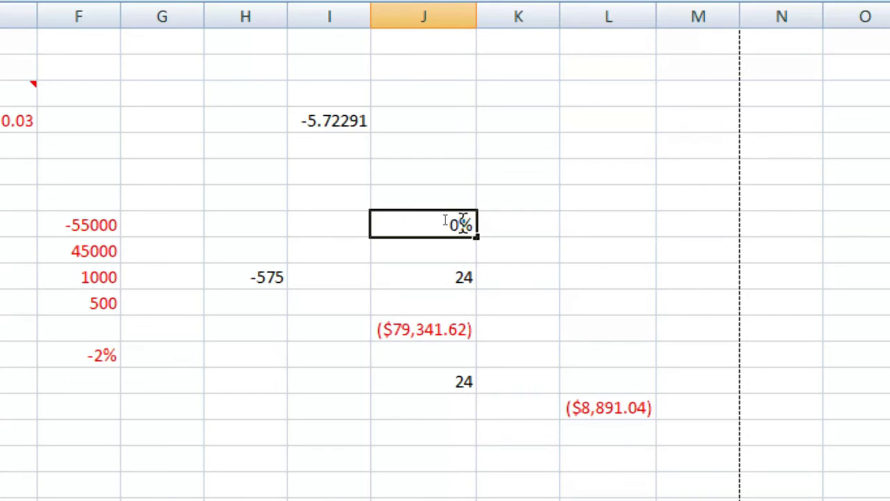
left_click(517, 243)
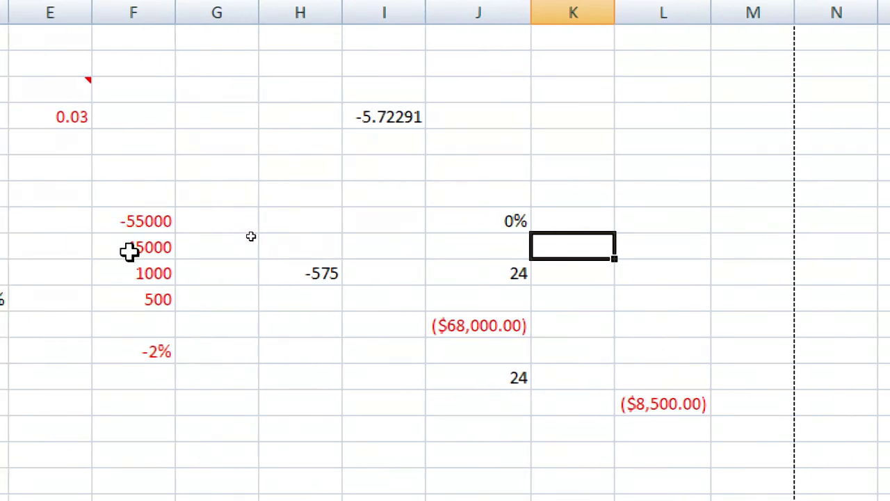
left_click(129, 252)
left_click(135, 272)
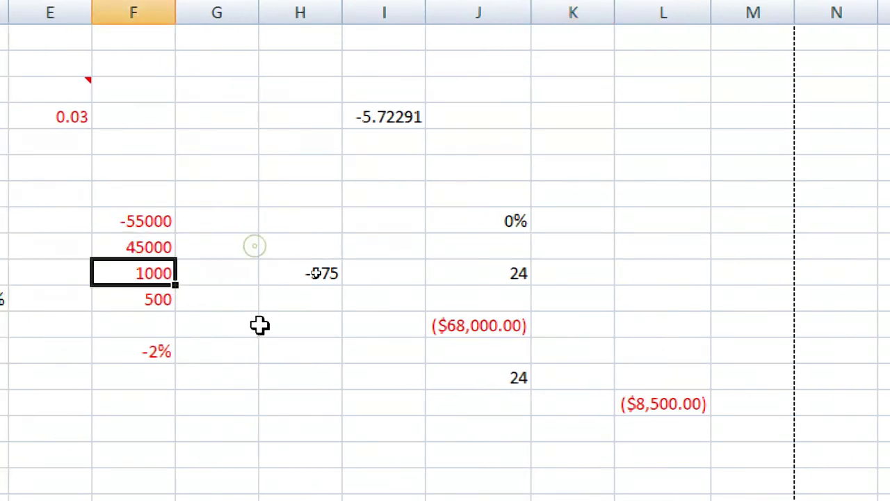
left_click(304, 352)
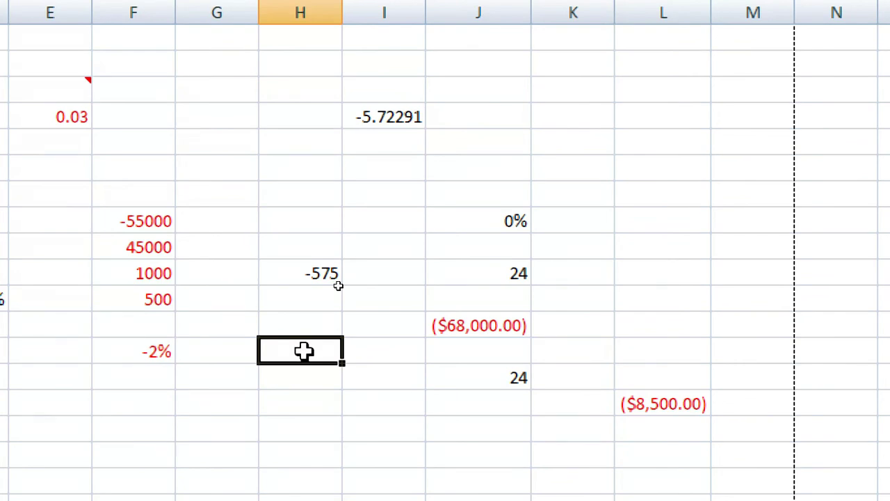
Step: Enter =SUM(F9:F11) in H13 to total the 45000, 1000 and 500 cash flows as 46500
type("=")
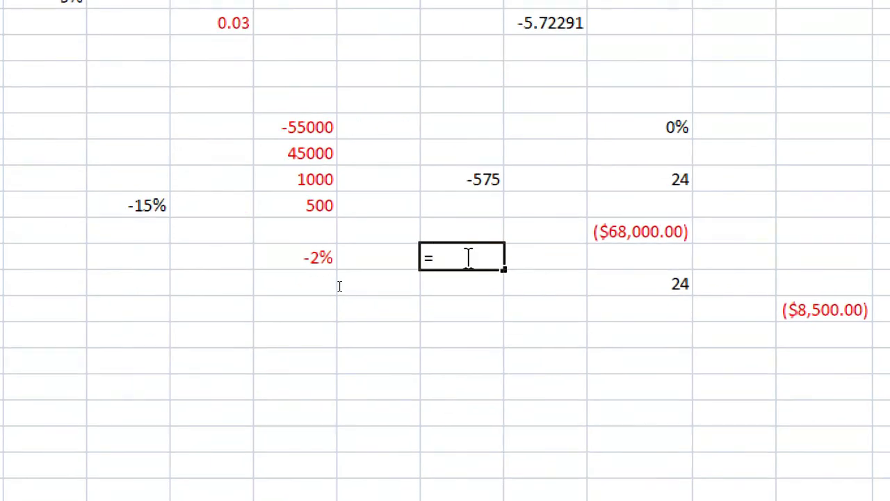
type("sum")
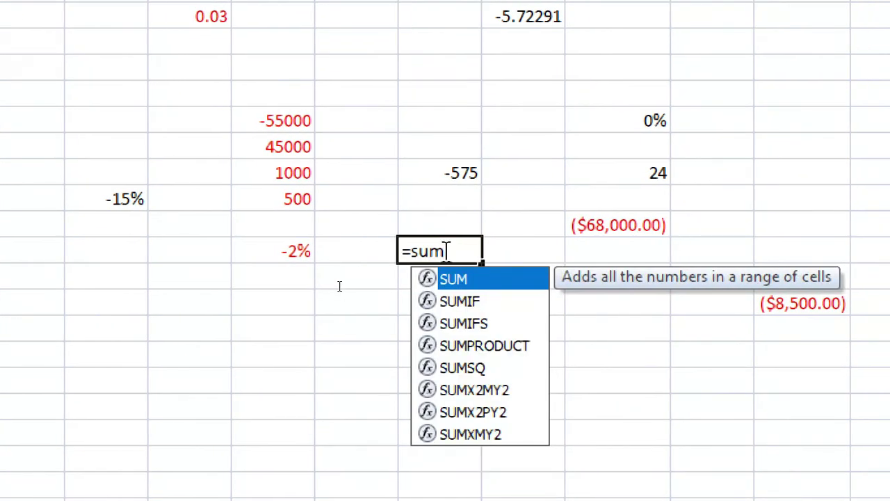
left_click_drag(270, 144, 275, 200)
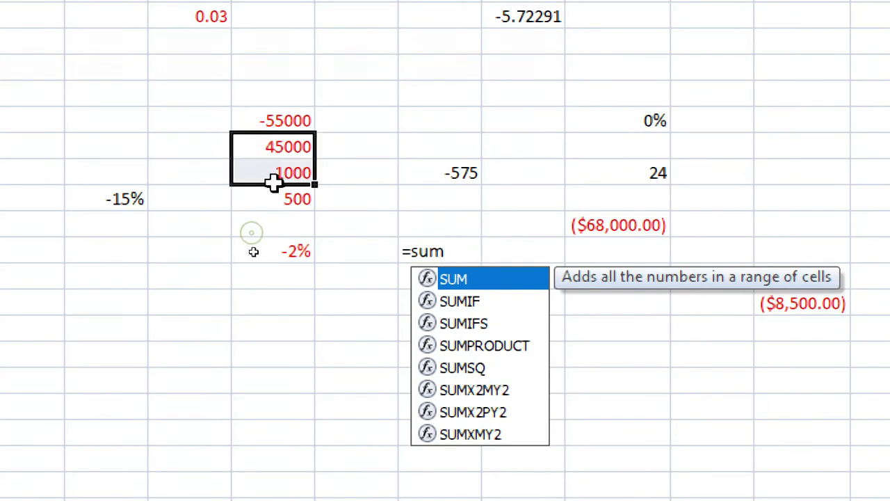
left_click(276, 143)
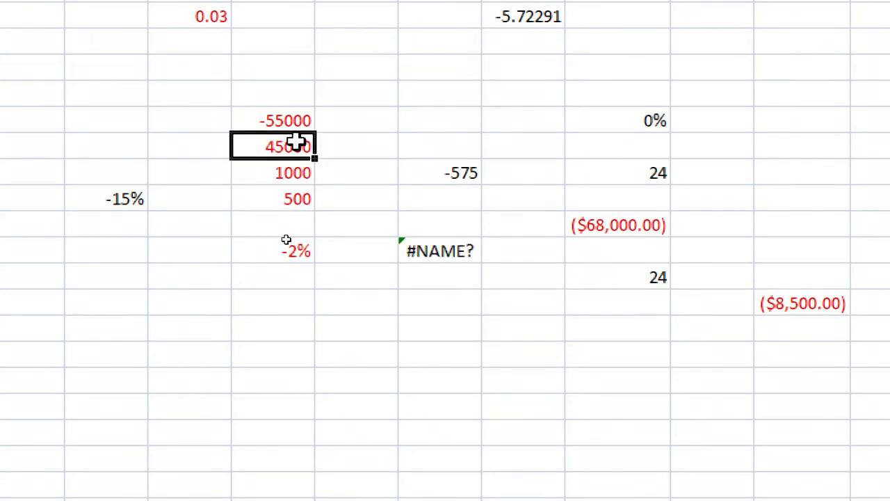
double_click(460, 252)
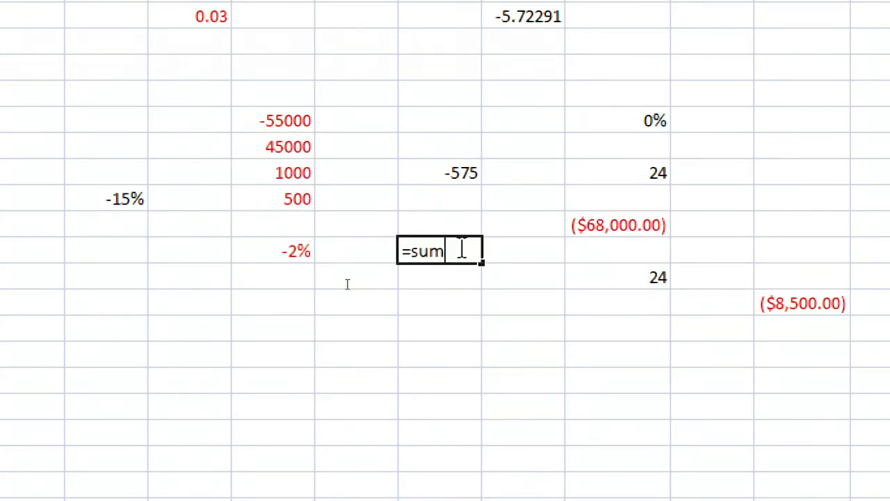
type("(")
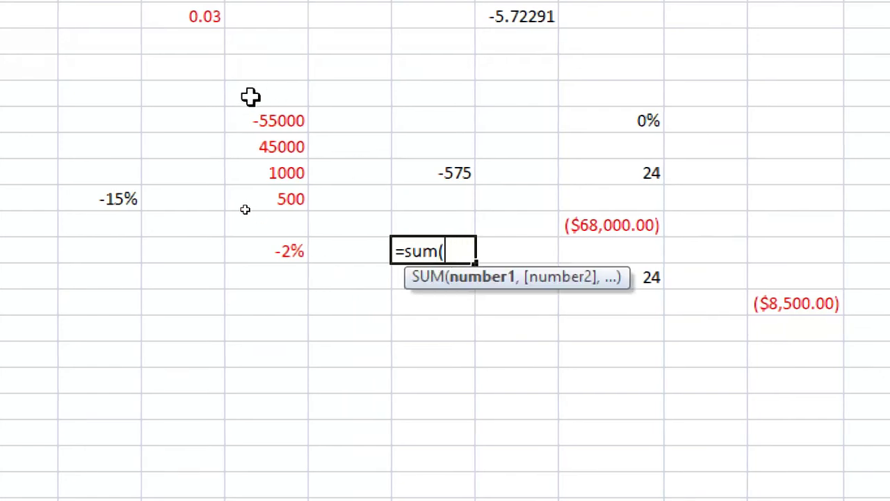
mouse_move(260, 142)
left_mouse_down()
mouse_move(267, 180)
mouse_move(308, 199)
left_mouse_up()
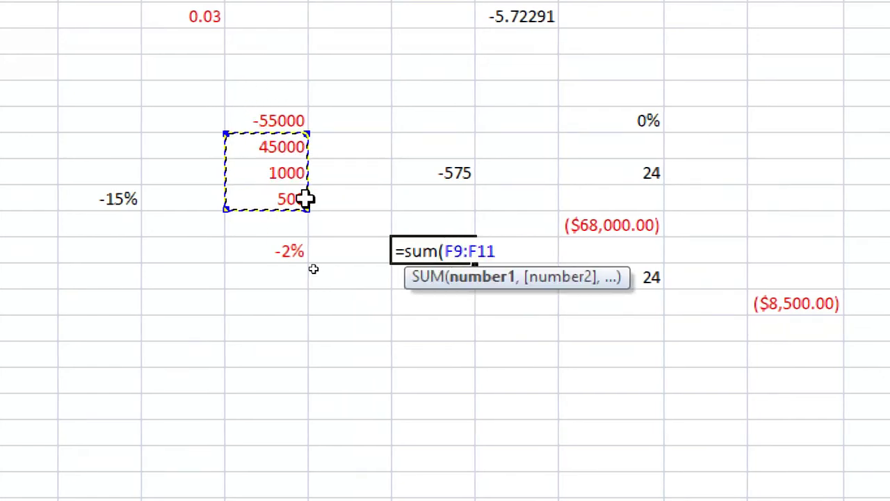
left_click(789, 304)
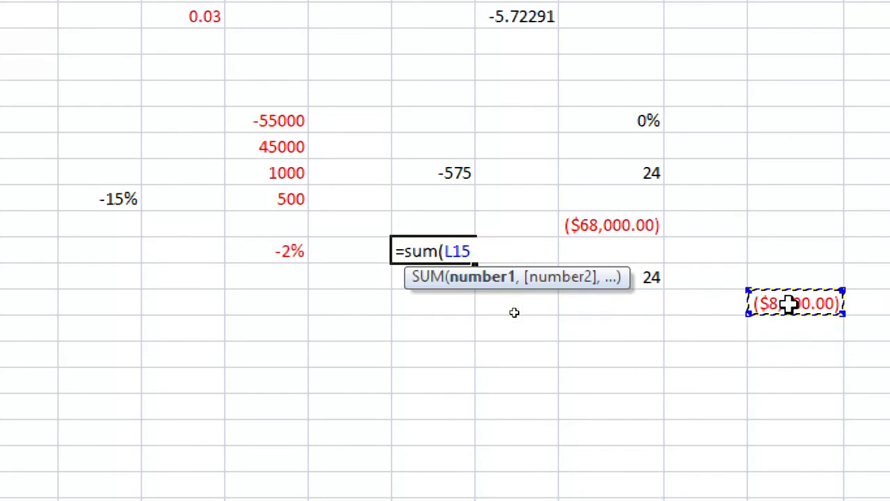
left_click_drag(268, 149, 272, 199)
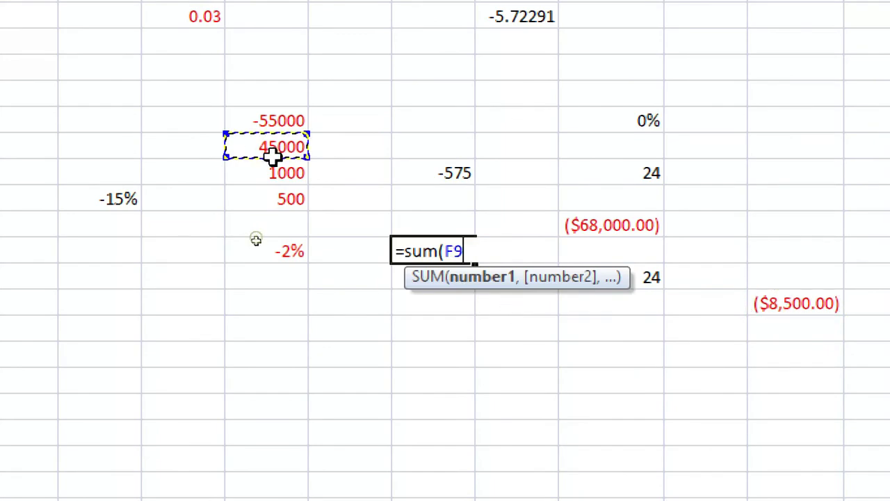
key("Return")
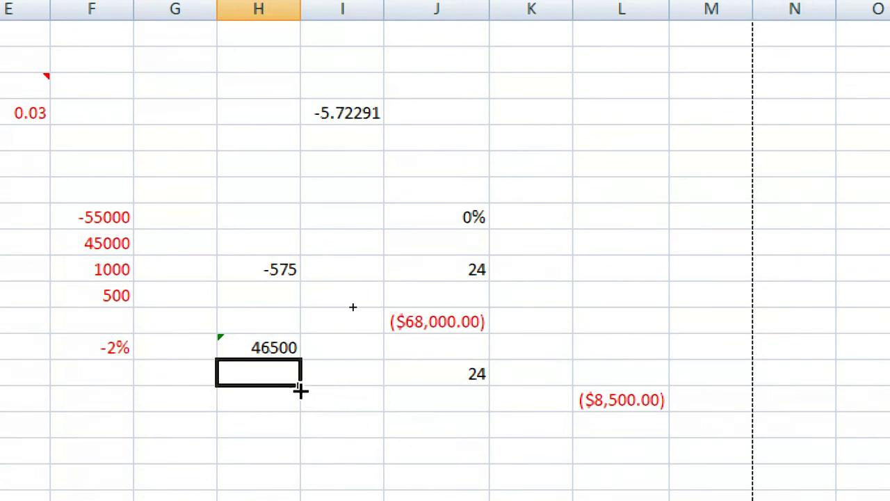
left_click(372, 399)
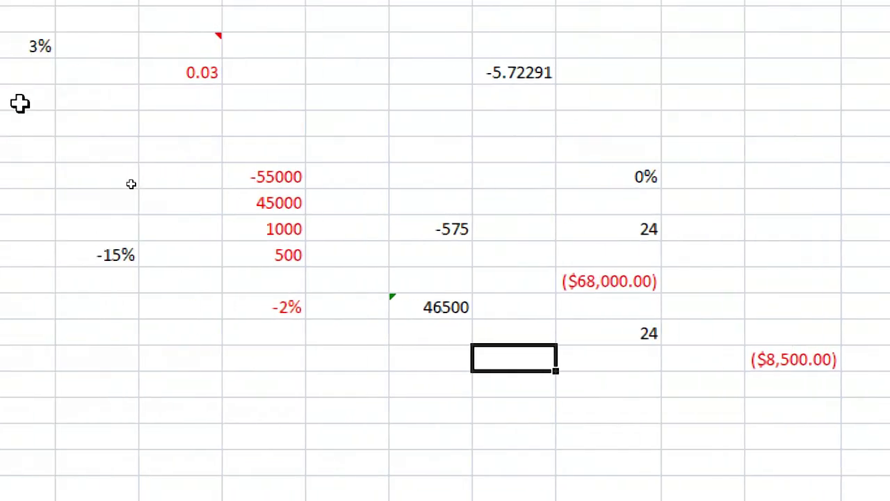
left_click(298, 194)
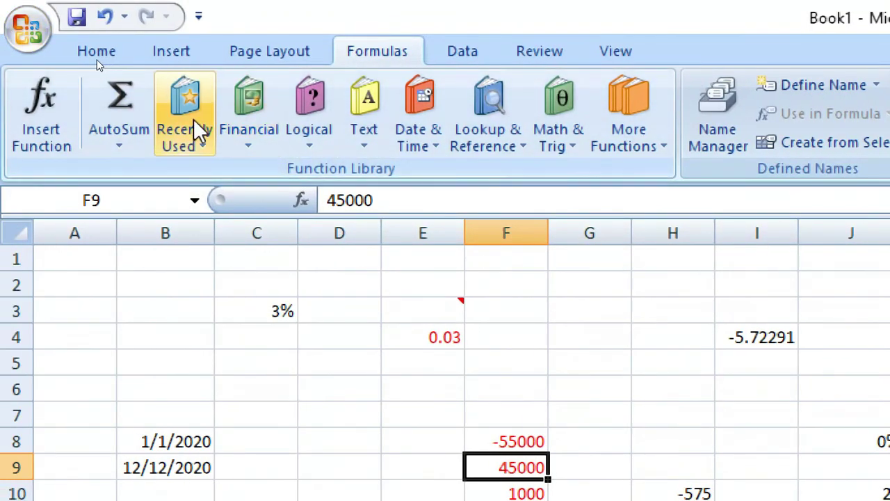
left_click(193, 118)
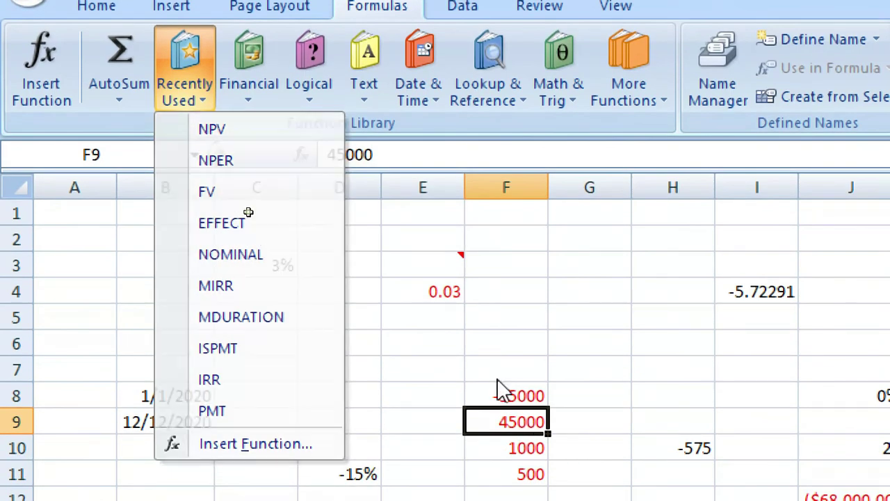
left_click(501, 391)
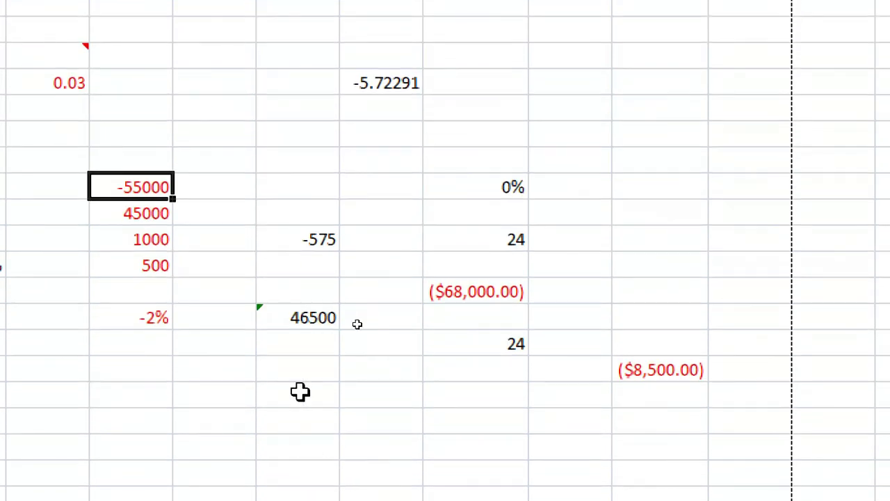
left_click(483, 395)
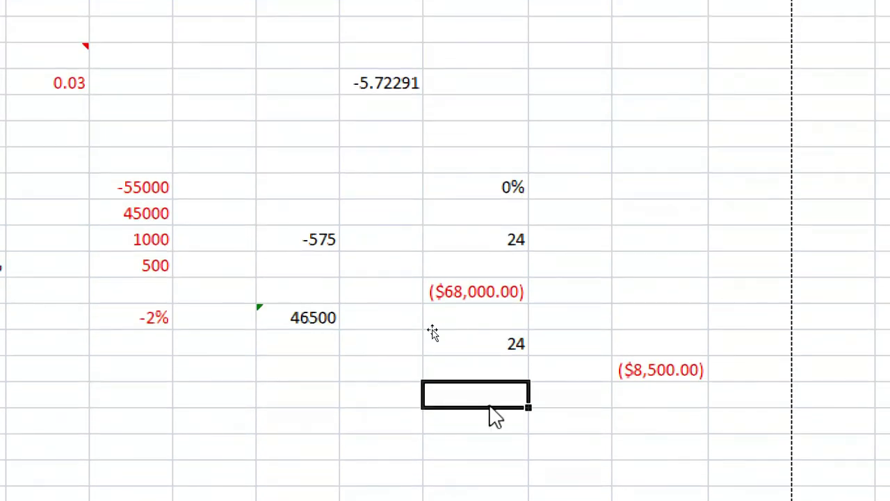